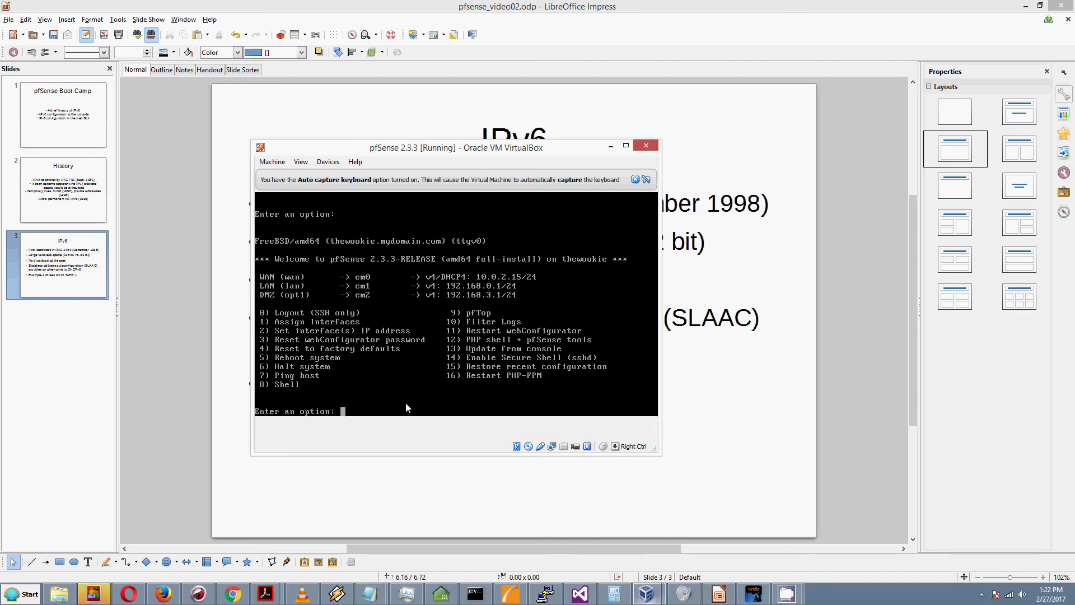
Step: Assign interface 2 (LAN) the address 192.168.0.1 with 24 subnet bits and no upstream gateway
{"action": "type", "text": "2"}
{"action": "key", "text": "Return"}
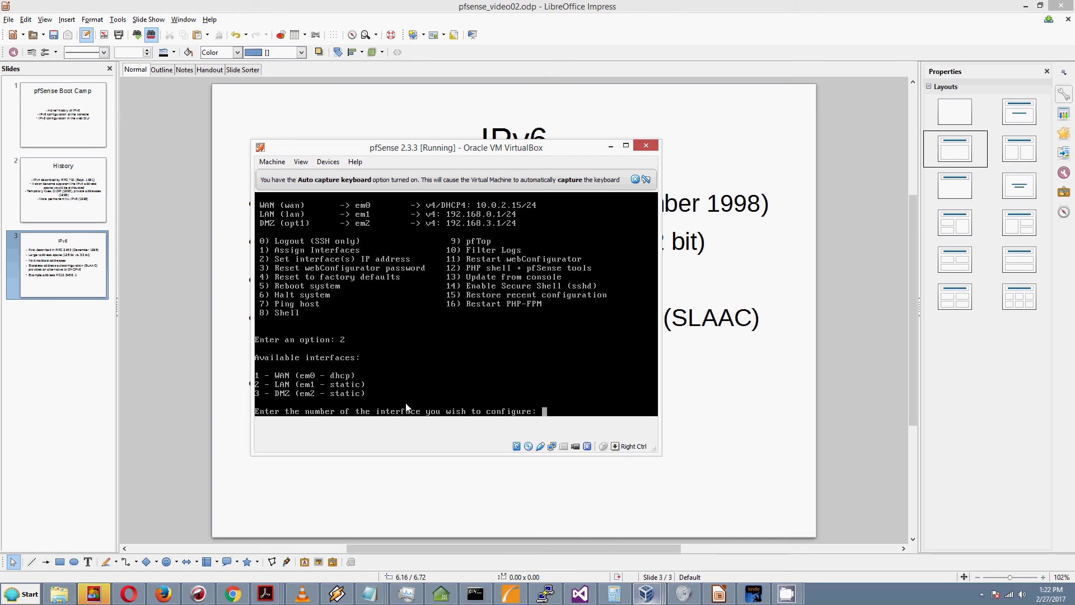
{"action": "type", "text": "2"}
{"action": "key", "text": "Return"}
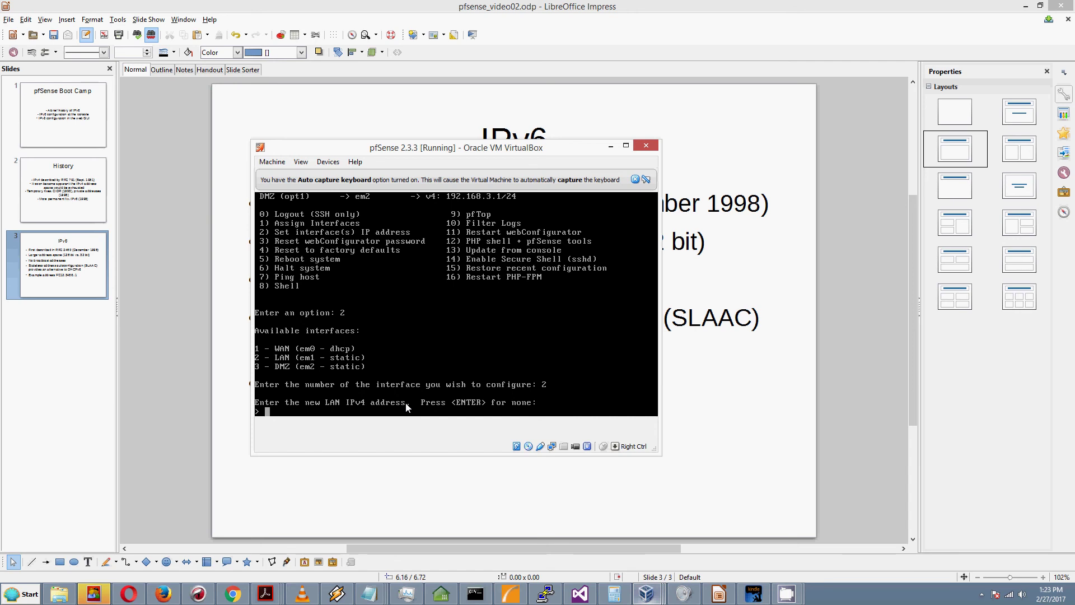
{"action": "type", "text": "192.168.0.1"}
{"action": "key", "text": "Return"}
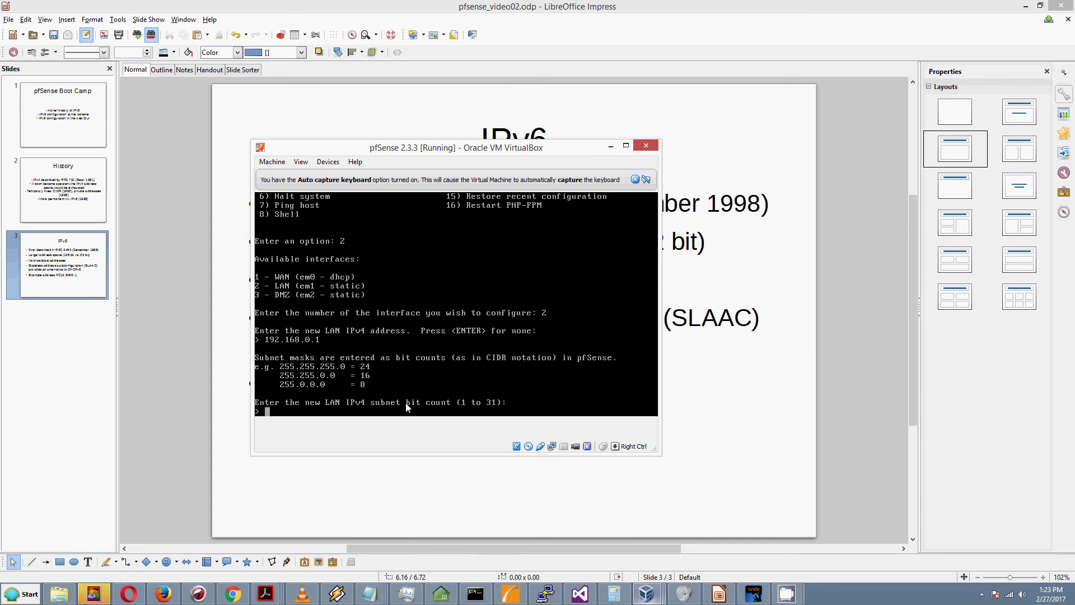
{"action": "type", "text": "24"}
{"action": "key", "text": "Return"}
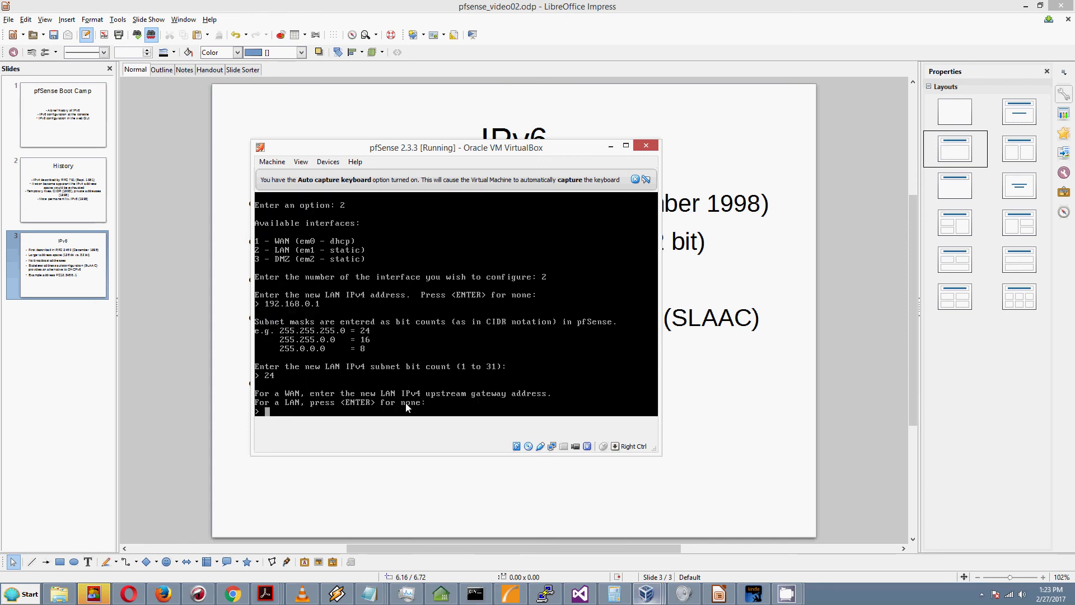
{"action": "key", "text": "Return"}
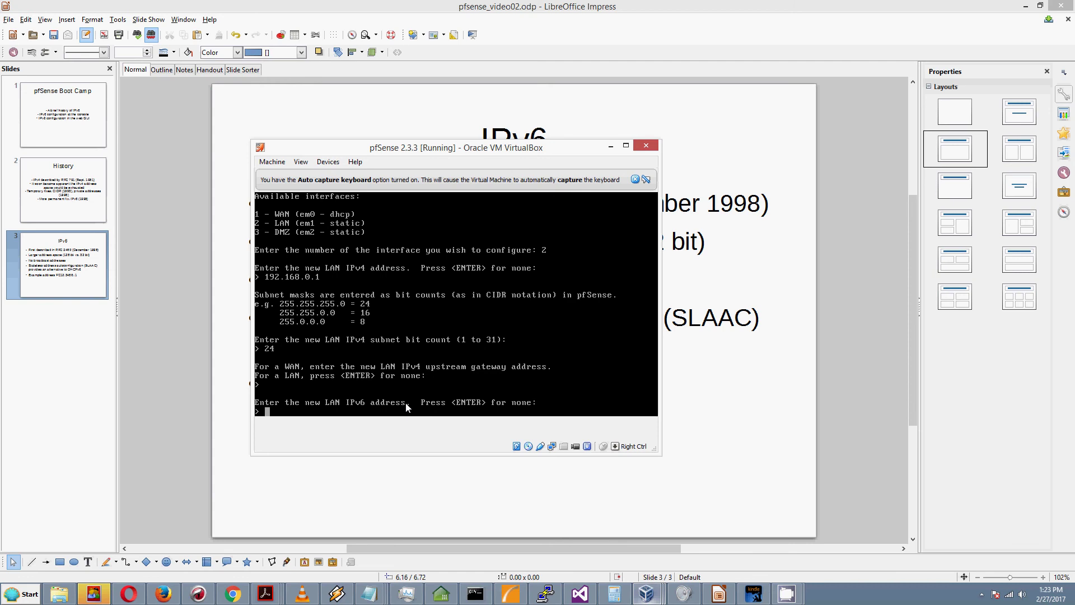
Step: Enter LAN IPv6 address fd12:3456:789a:1::1 with prefix 48 and no upstream gateway
{"action": "type", "text": "fdd"}
{"action": "key", "text": "BackSpace"}
{"action": "type", "text": "12:3456:789a:1::1"}
{"action": "key", "text": "Return"}
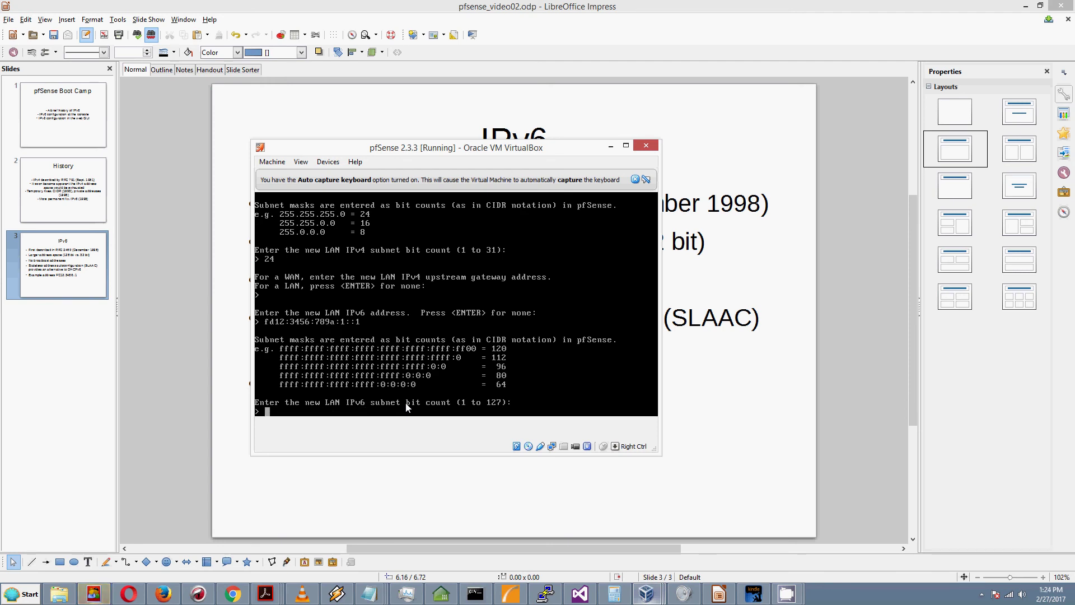
{"action": "type", "text": "48"}
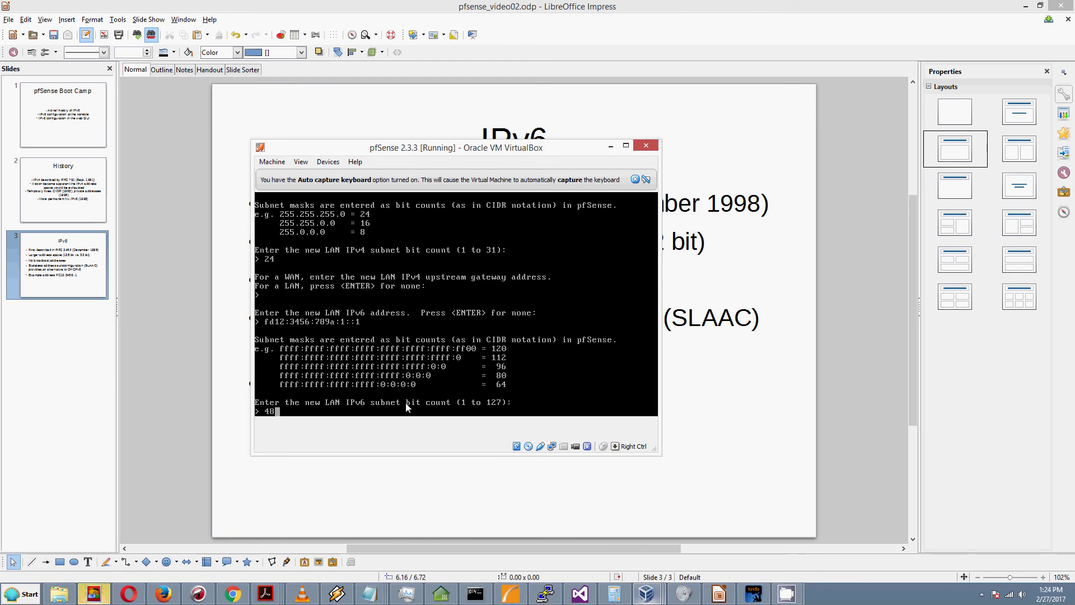
{"action": "key", "text": "Return"}
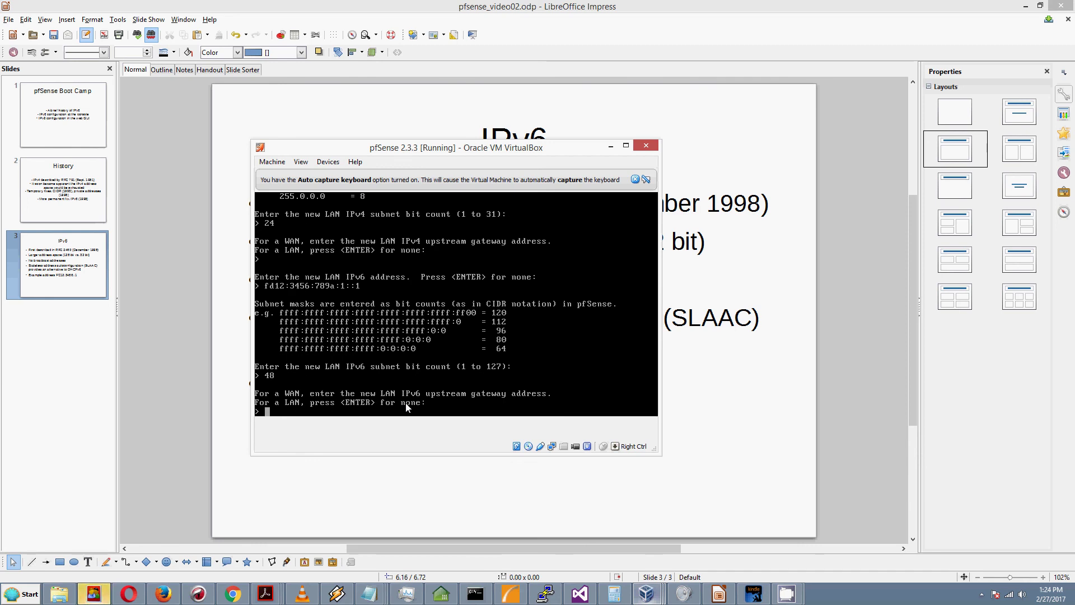
{"action": "key", "text": "Return"}
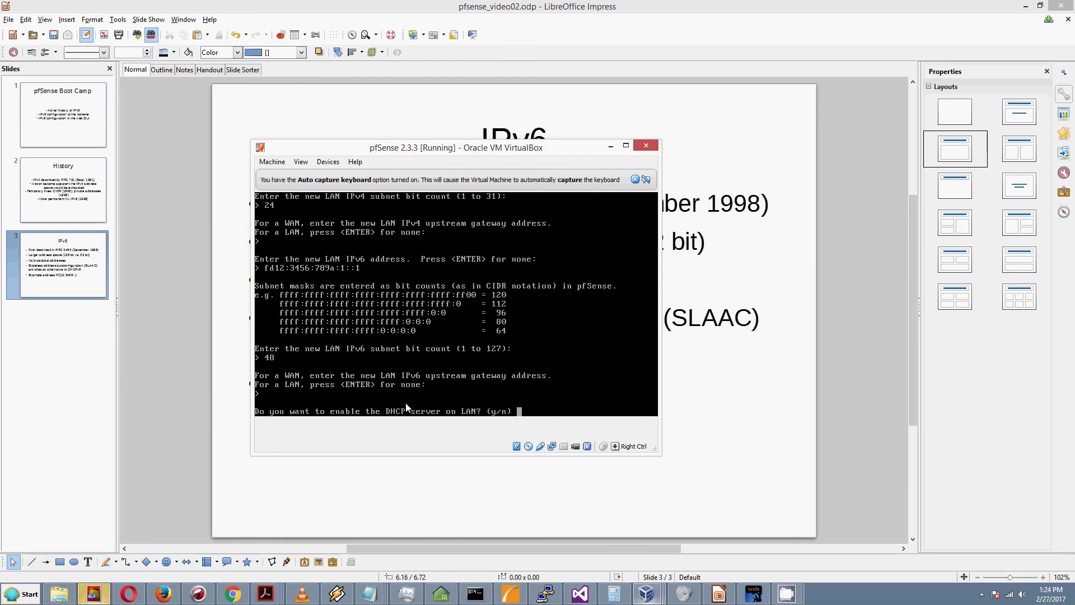
Step: Decline the DHCP, DHCP6 and HTTP prompts, save the LAN changes, and return to the main menu
{"action": "type", "text": "n"}
{"action": "key", "text": "Return"}
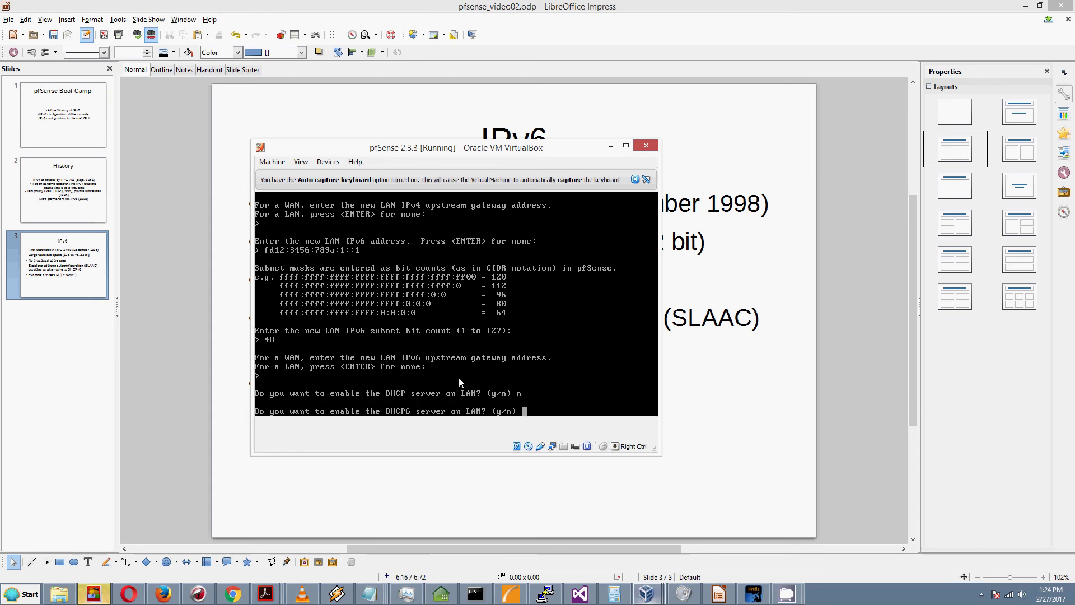
{"action": "type", "text": "n"}
{"action": "key", "text": "Return"}
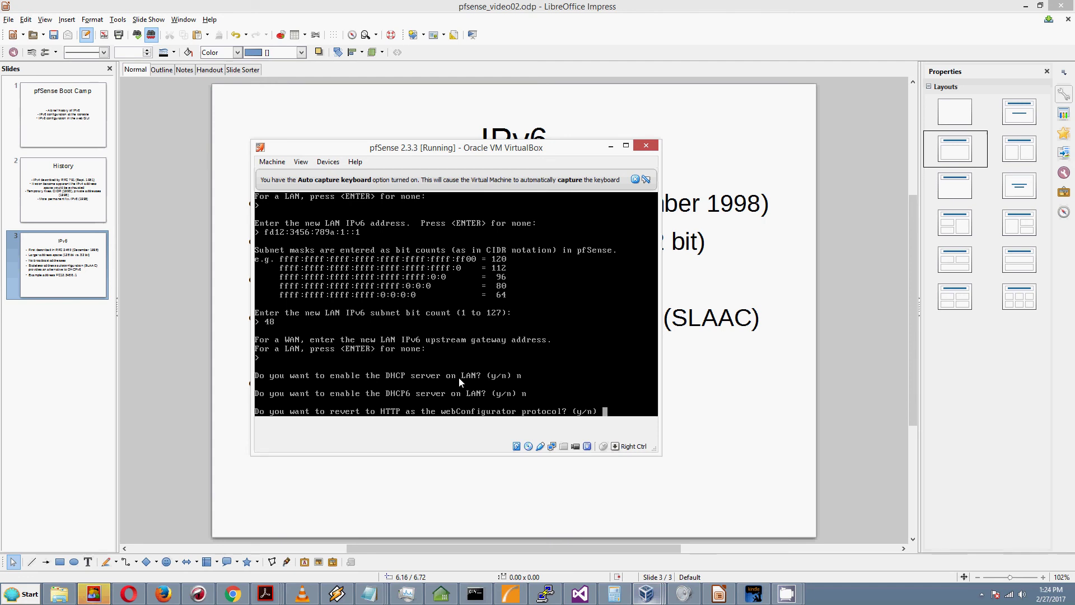
{"action": "type", "text": "n"}
{"action": "key", "text": "Return"}
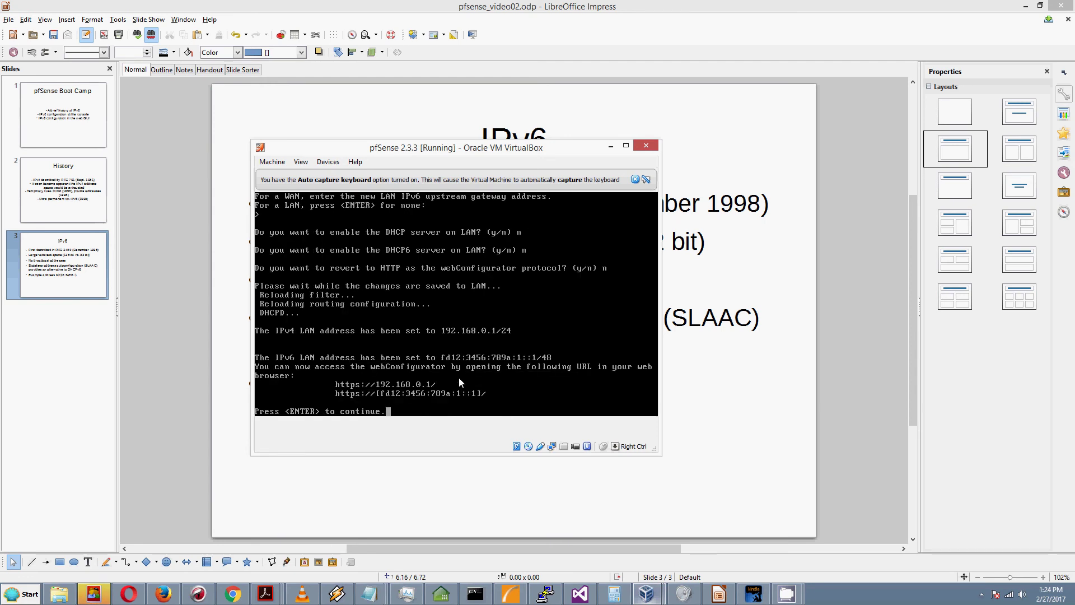
{"action": "key", "text": "Return"}
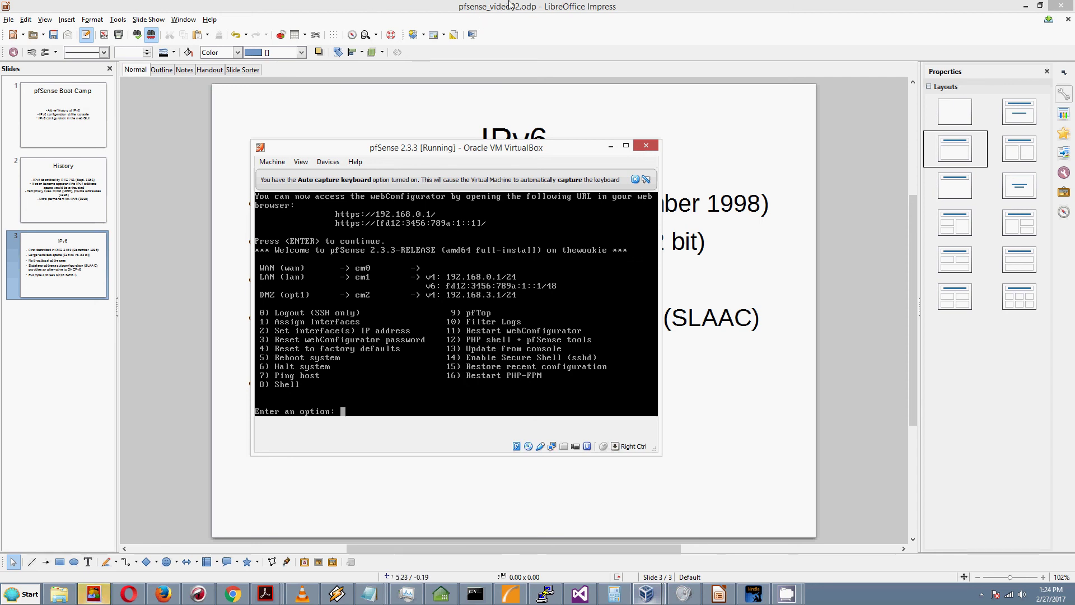
Step: Switch to the Linux Mint VM and run ifconfig in the terminal to list its interfaces
{"action": "left_click", "coordinate": [647, 593]}
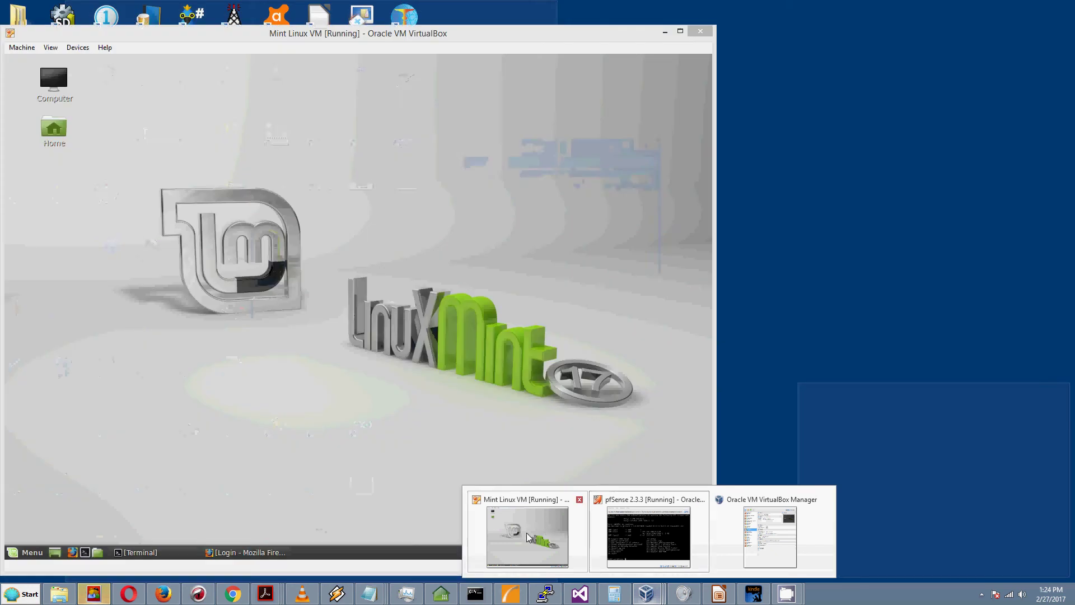
{"action": "left_click", "coordinate": [527, 535]}
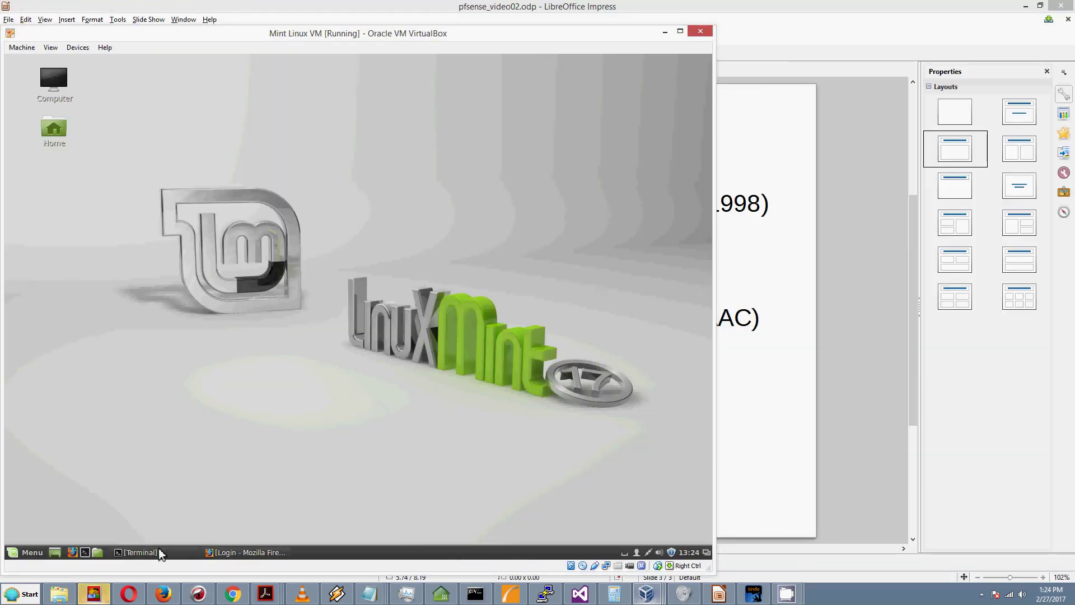
{"action": "left_click", "coordinate": [158, 555]}
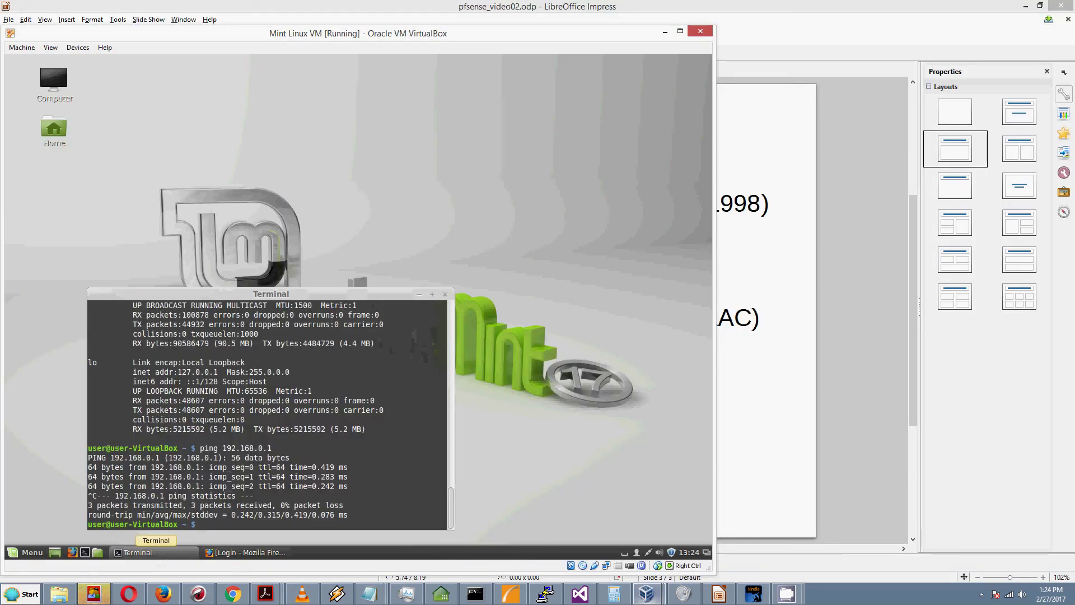
{"action": "type", "text": "ifconfig"}
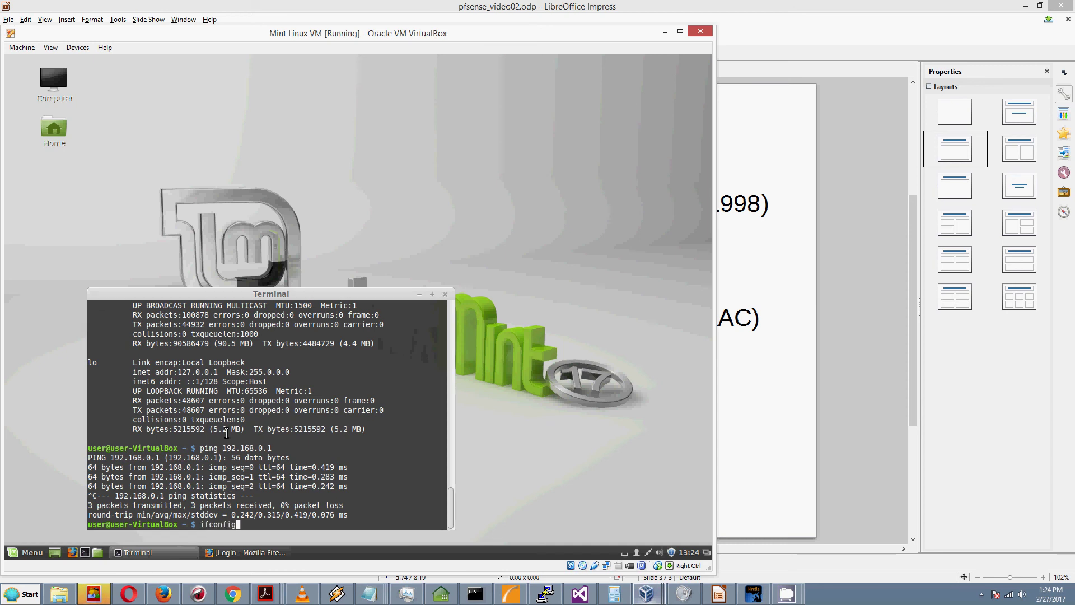
{"action": "key", "text": "Return"}
{"action": "scroll", "coordinate": [226, 432], "scroll_direction": "up", "scroll_amount": 1}
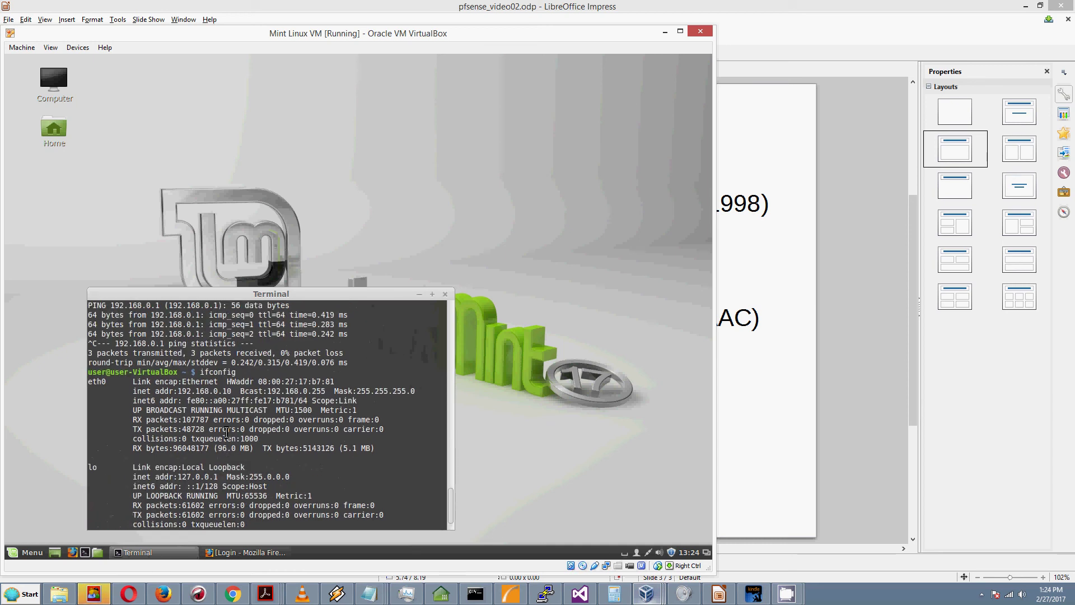
{"action": "scroll", "coordinate": [227, 431], "scroll_direction": "down", "scroll_amount": 1}
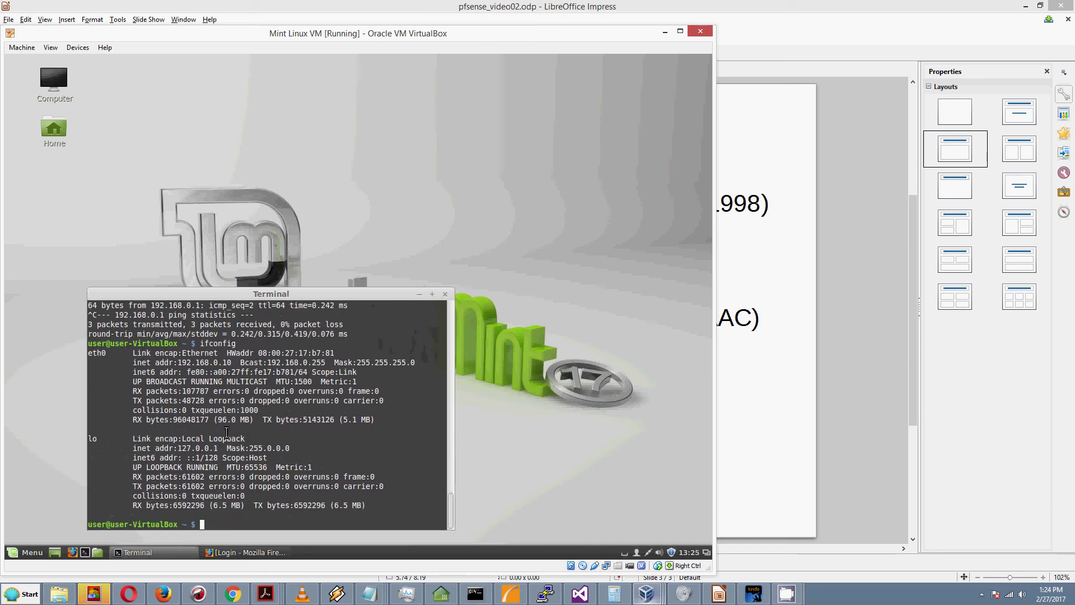
{"action": "left_click_drag", "start_coordinate": [221, 294], "coordinate": [247, 205]}
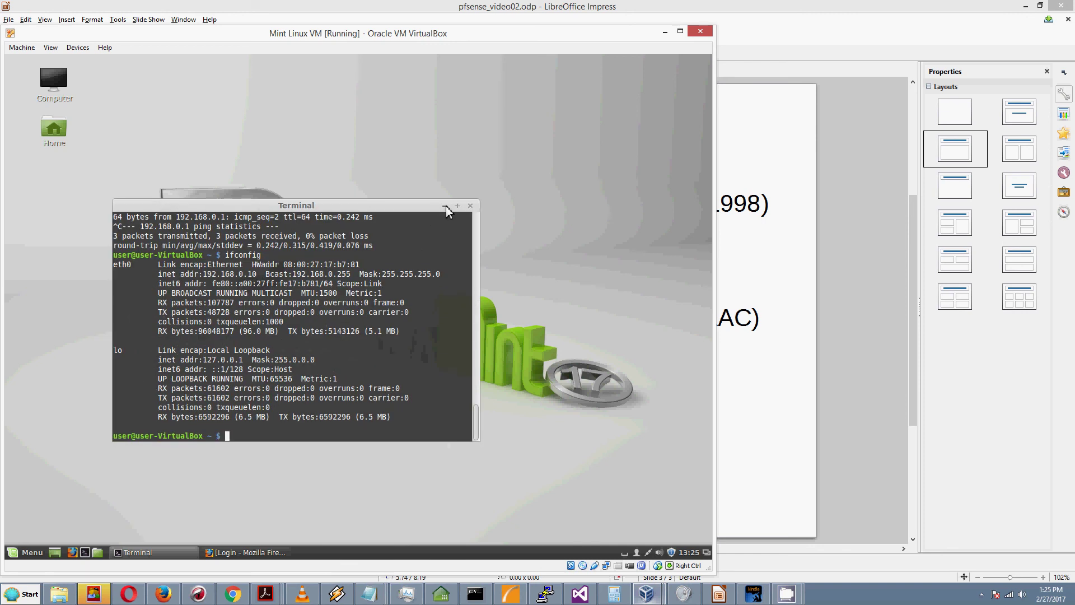
Step: Open Network Settings for the wired connection from the tray icon
{"action": "right_click", "coordinate": [649, 556]}
{"action": "left_click", "coordinate": [649, 552]}
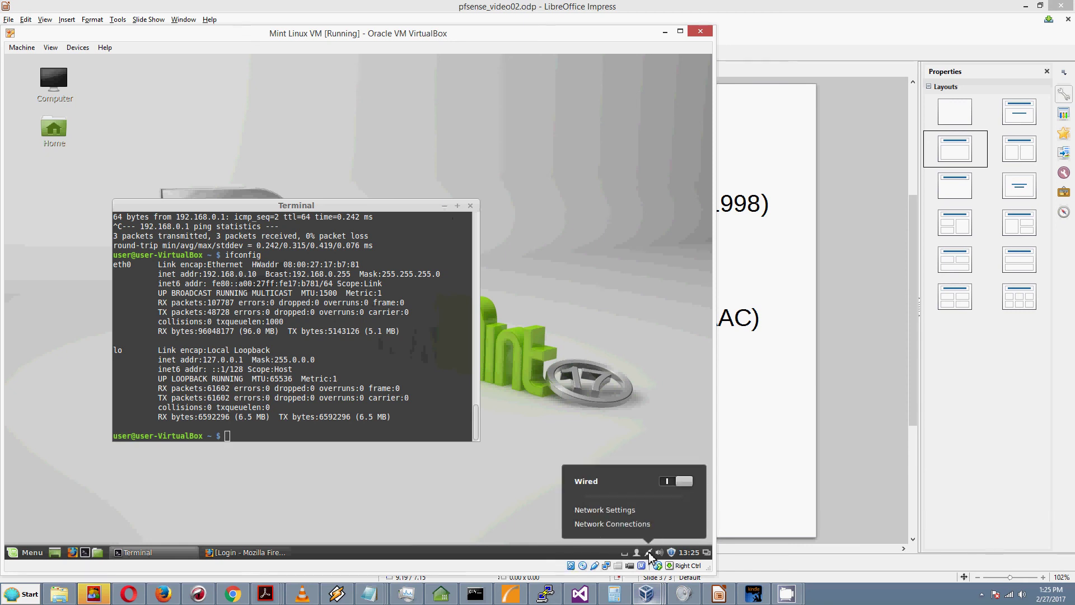
{"action": "left_click", "coordinate": [613, 510]}
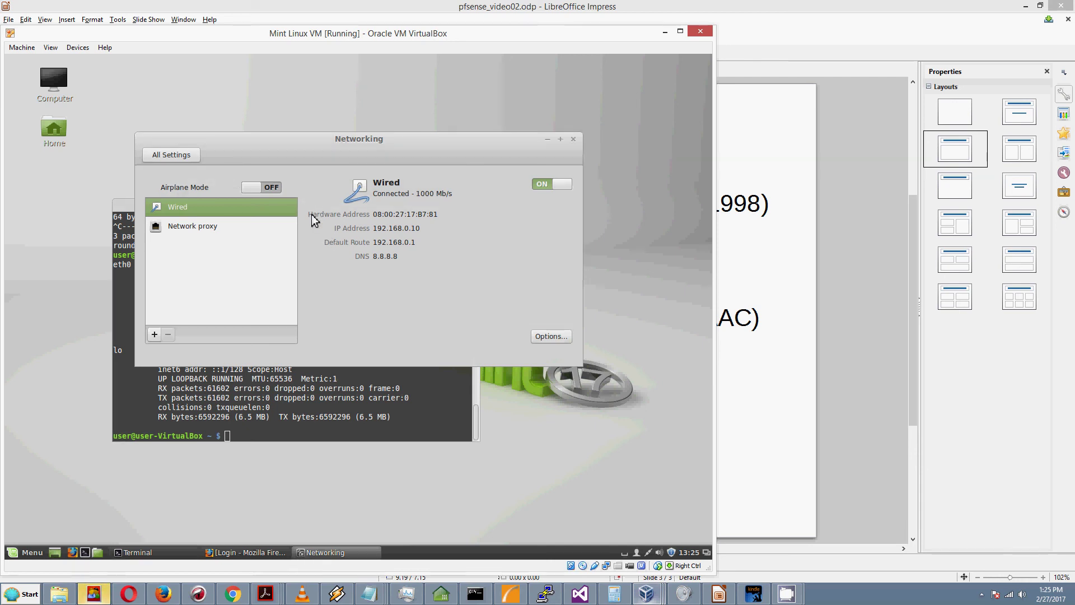
Step: Set the wired IPv6 method to Manual with fd12:3456:789a:1::2/48, gateway fd12:3456:789a:1::1, and save
{"action": "left_click", "coordinate": [562, 339]}
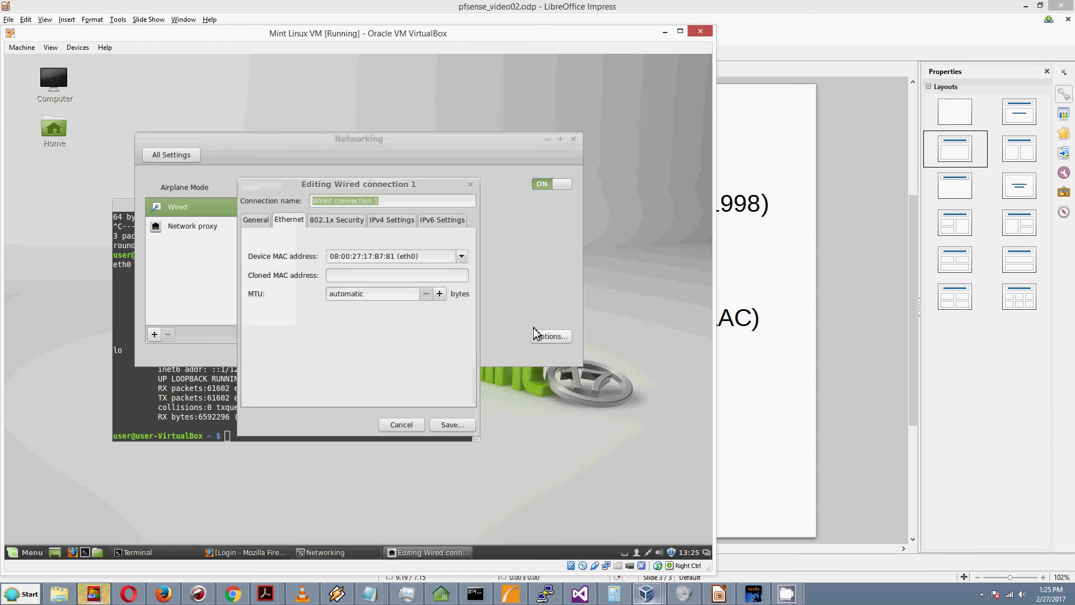
{"action": "left_click", "coordinate": [440, 227]}
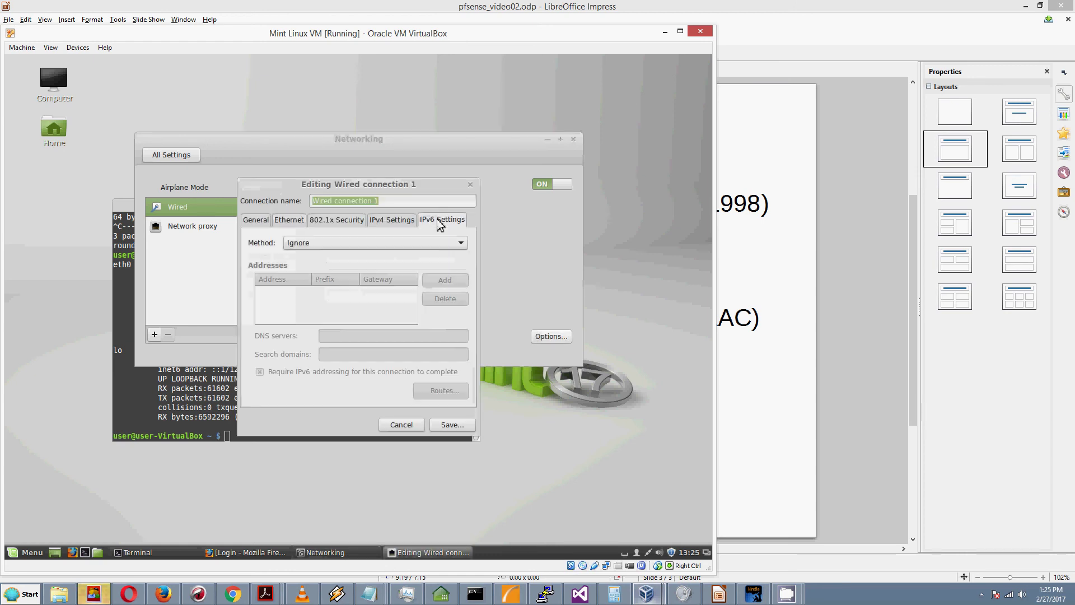
{"action": "left_click", "coordinate": [395, 248]}
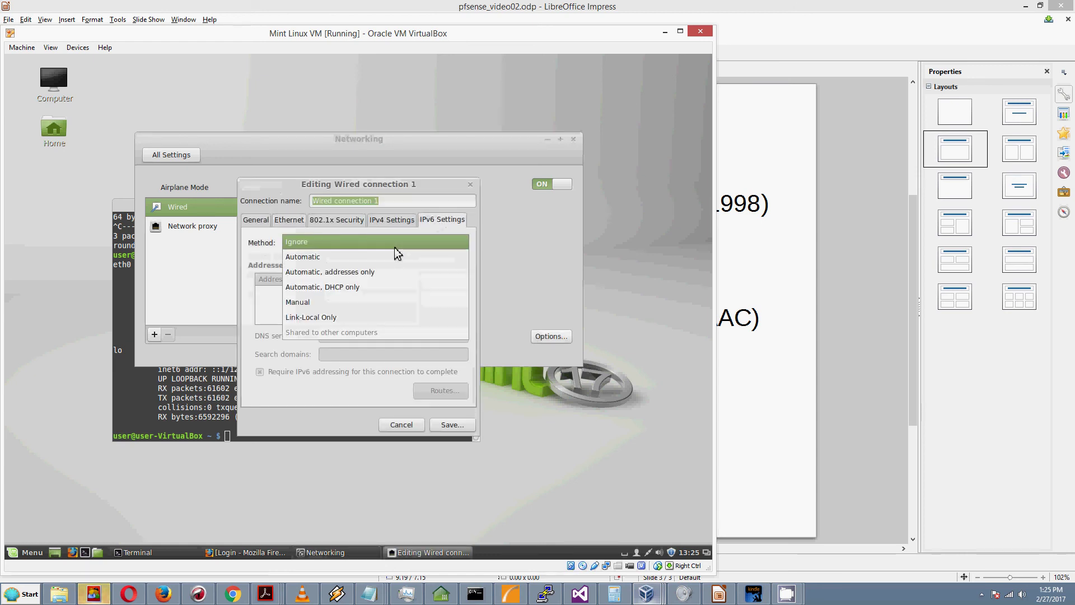
{"action": "left_click", "coordinate": [314, 305]}
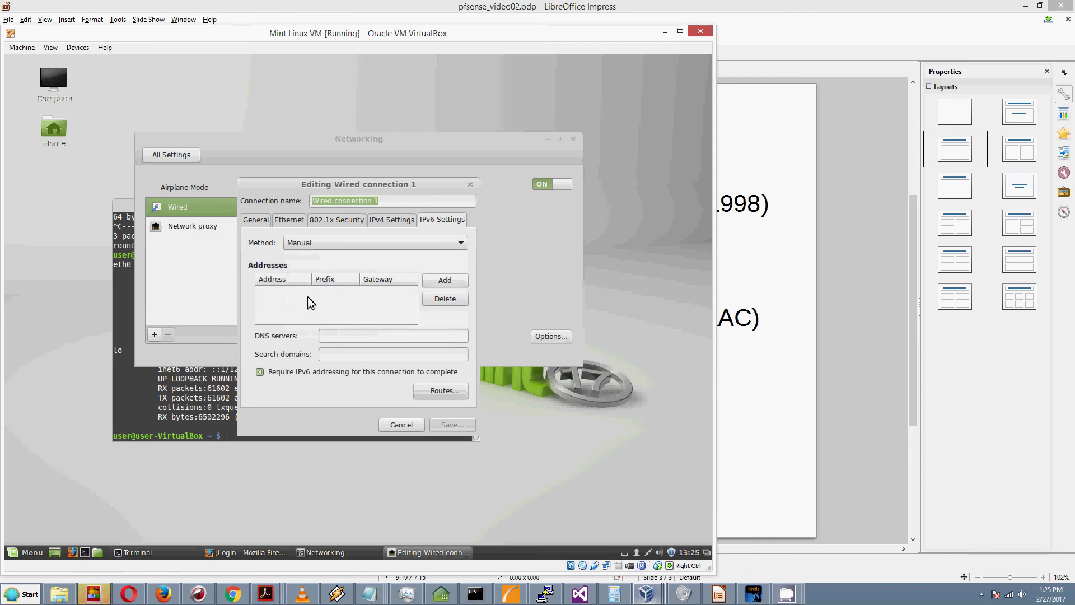
{"action": "left_click", "coordinate": [436, 282]}
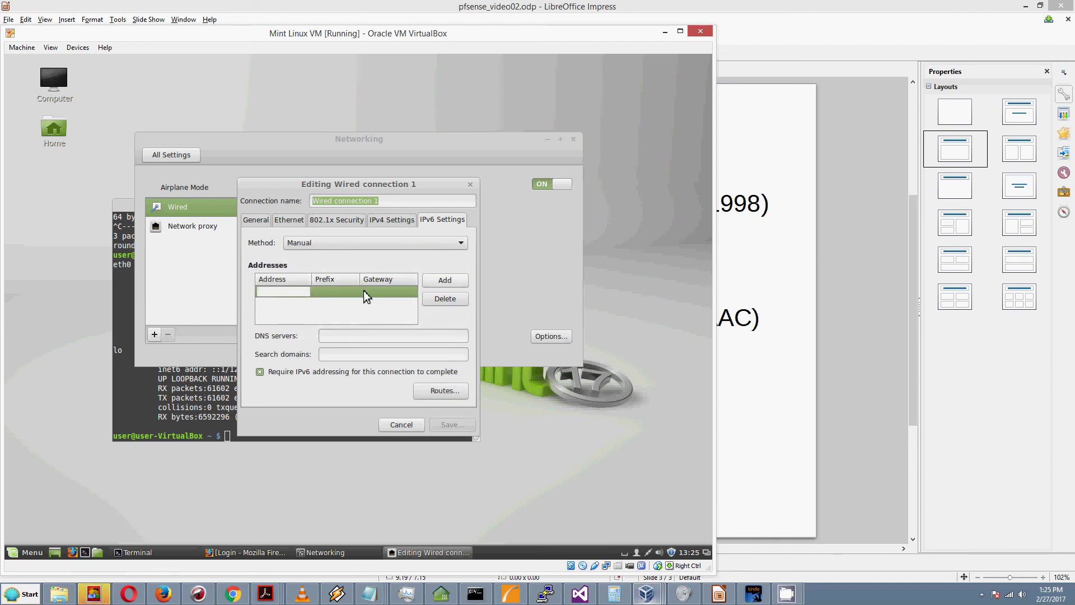
{"action": "type", "text": "fd12:3456:789a:1::2"}
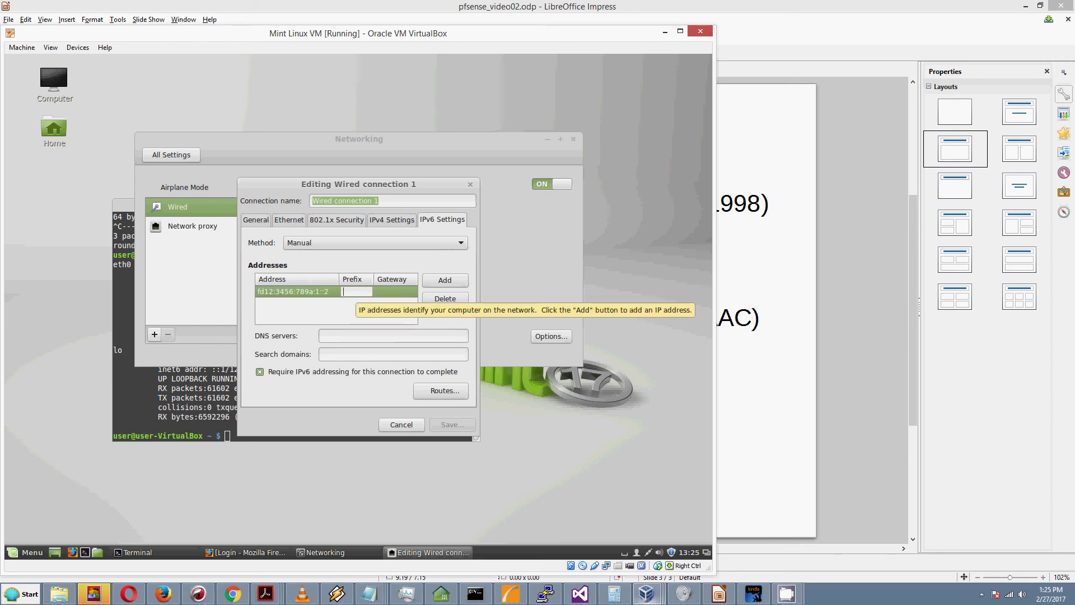
{"action": "type", "text": "48"}
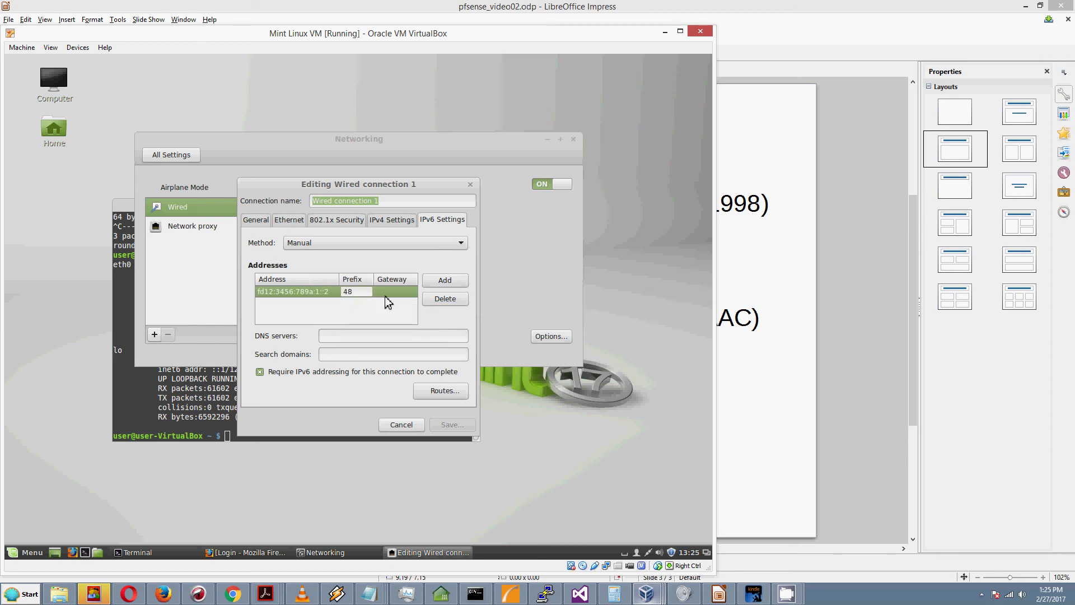
{"action": "left_click", "coordinate": [385, 296]}
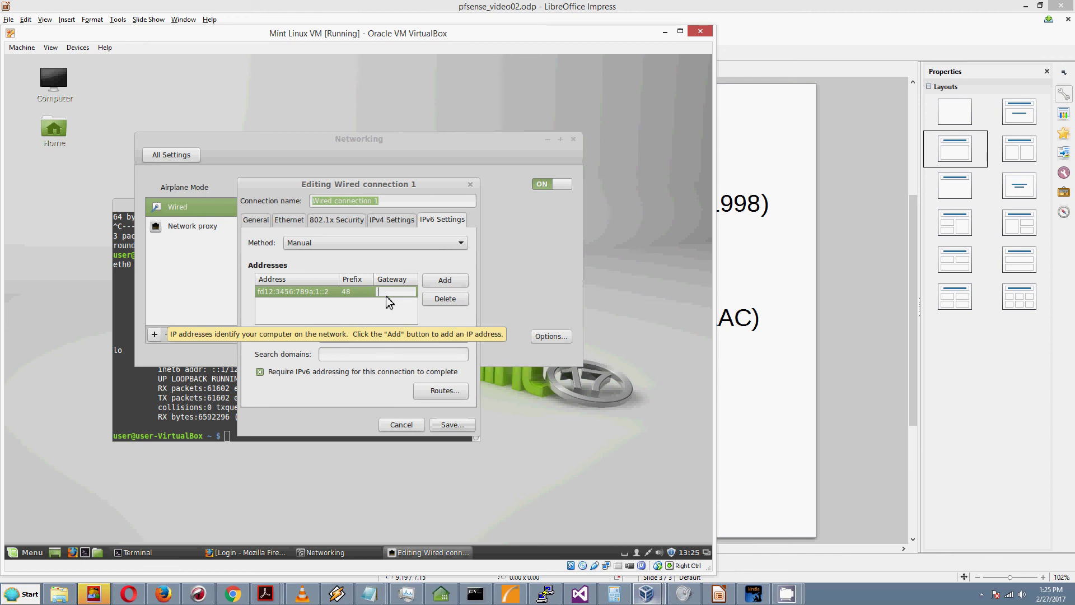
{"action": "type", "text": "fd12"}
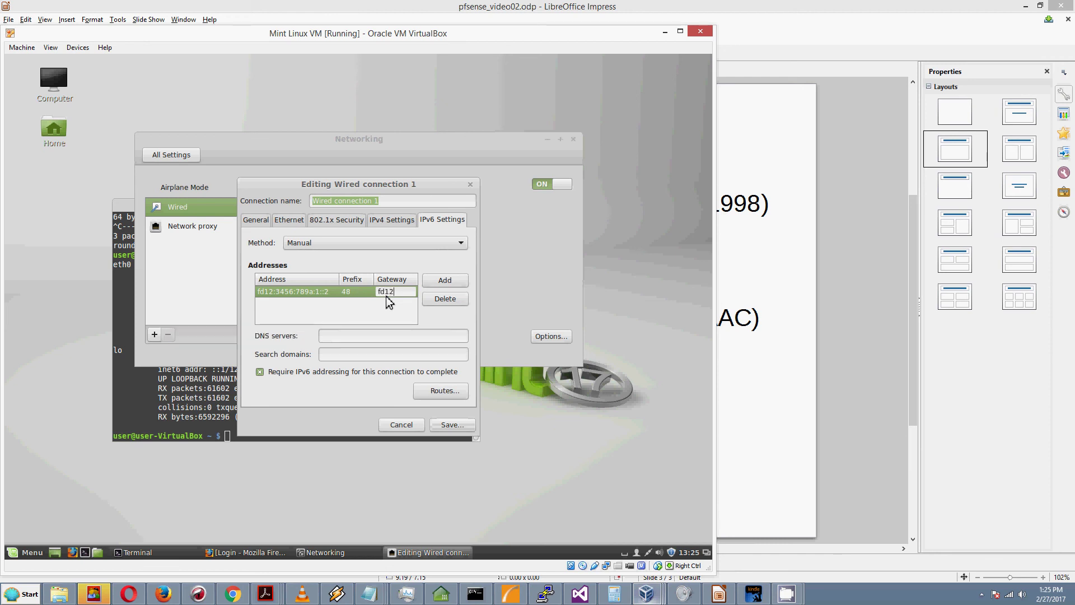
{"action": "type", "text": ":34"}
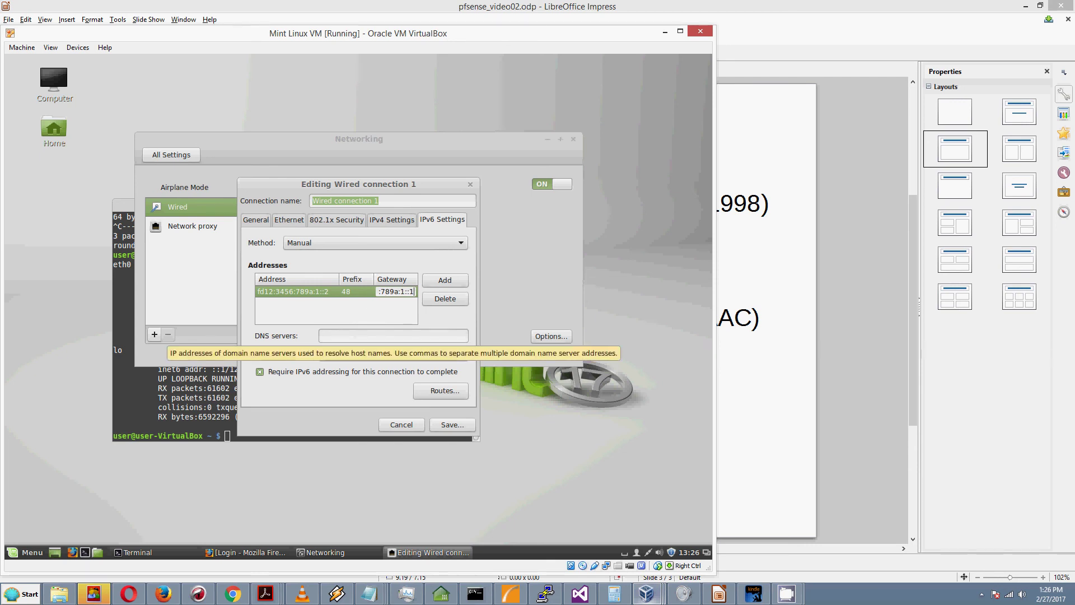
{"action": "left_click", "coordinate": [441, 429]}
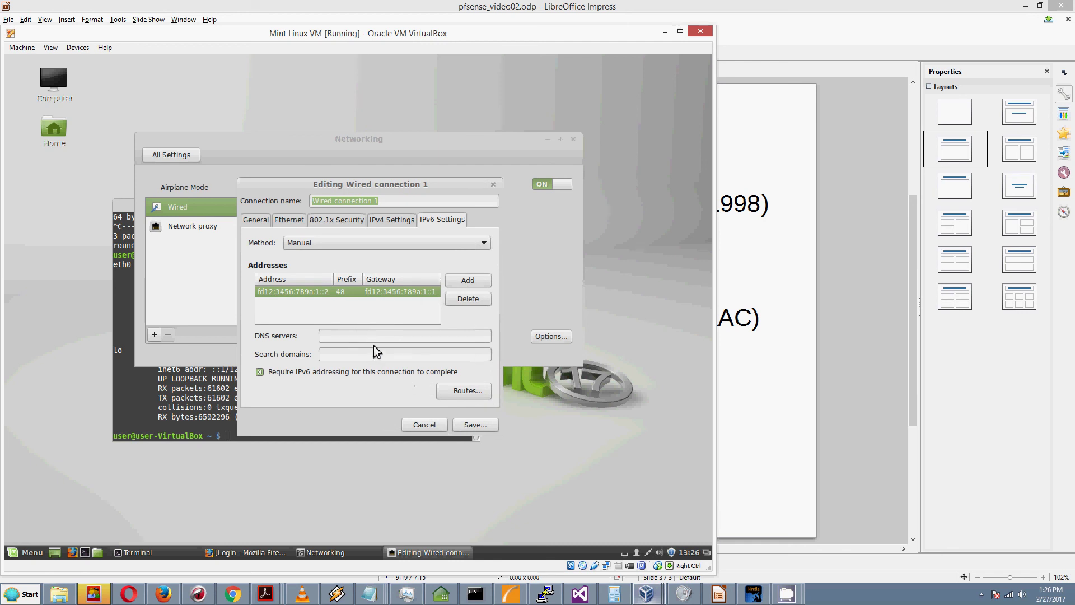
{"action": "left_click", "coordinate": [463, 426]}
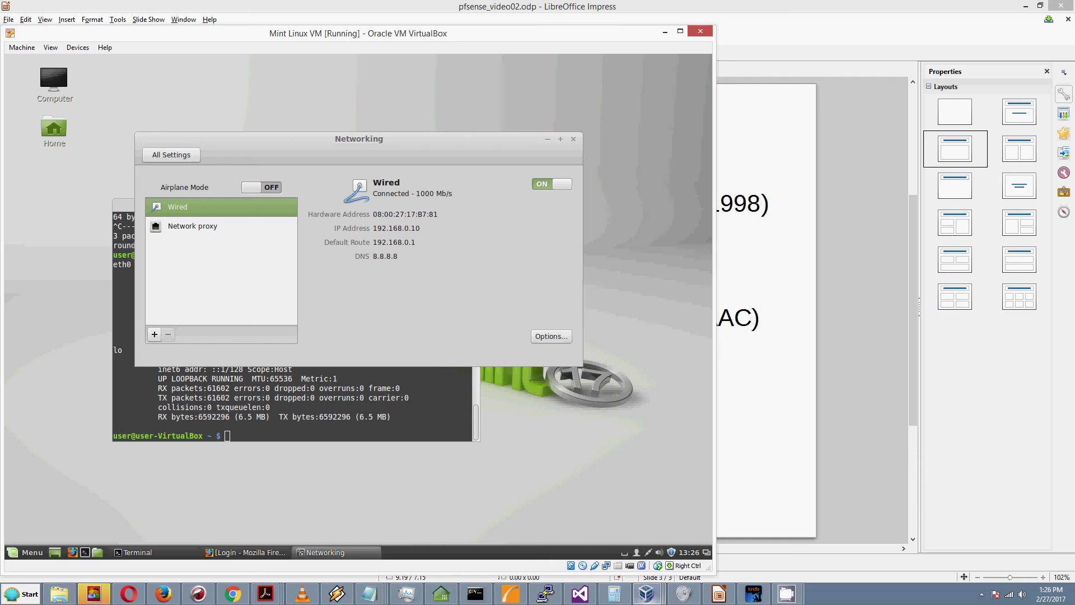
Step: Take eth0 down with sudo ifconfig eth0 down, entering the administrator password
{"action": "left_click_drag", "start_coordinate": [417, 151], "coordinate": [436, 105]}
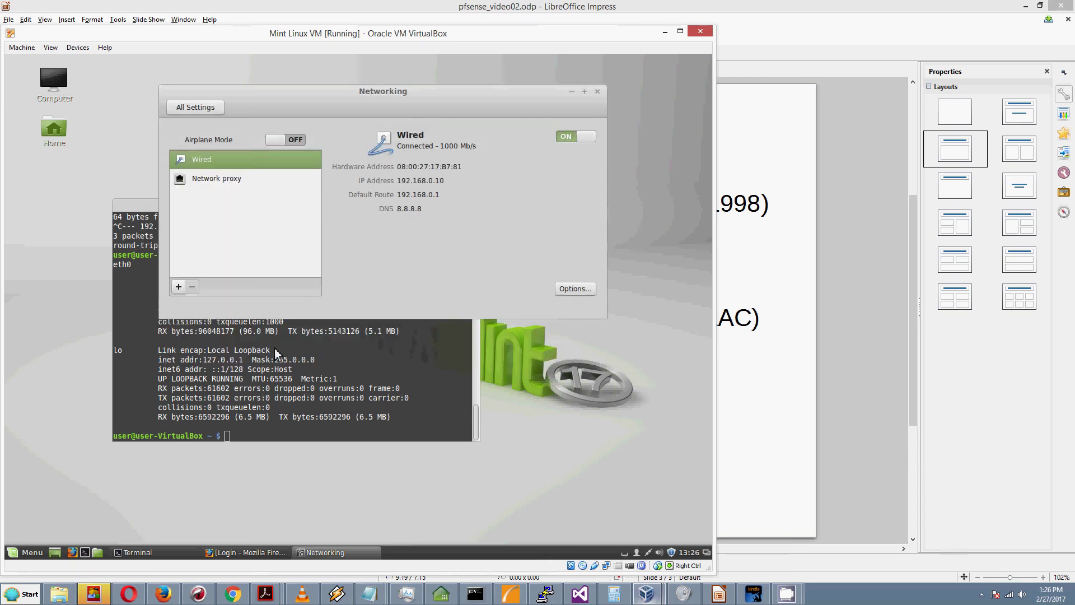
{"action": "left_click", "coordinate": [344, 330]}
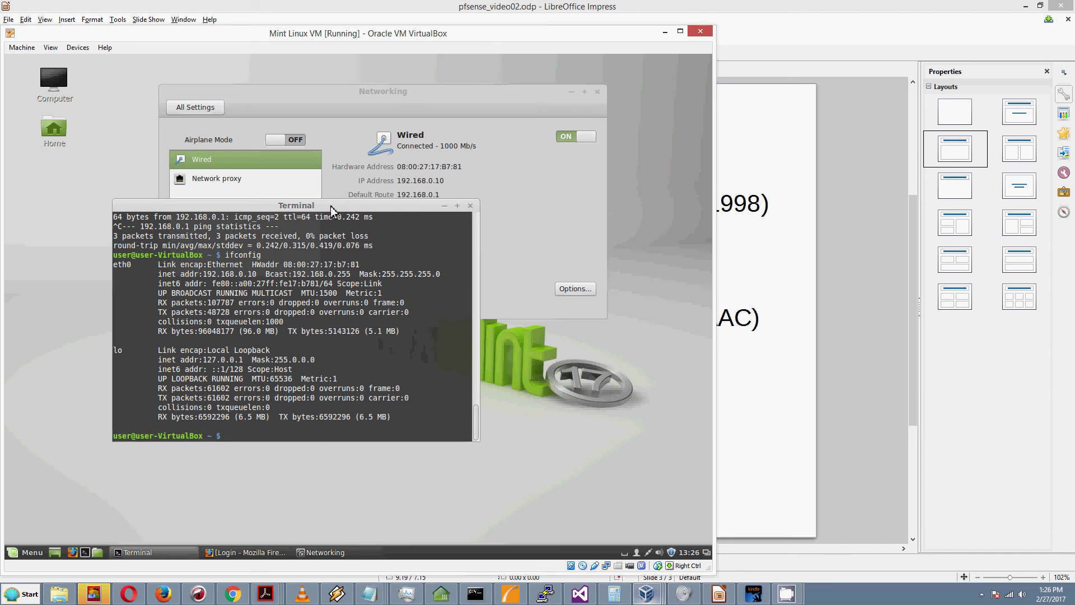
{"action": "left_click_drag", "start_coordinate": [330, 222], "coordinate": [330, 264]}
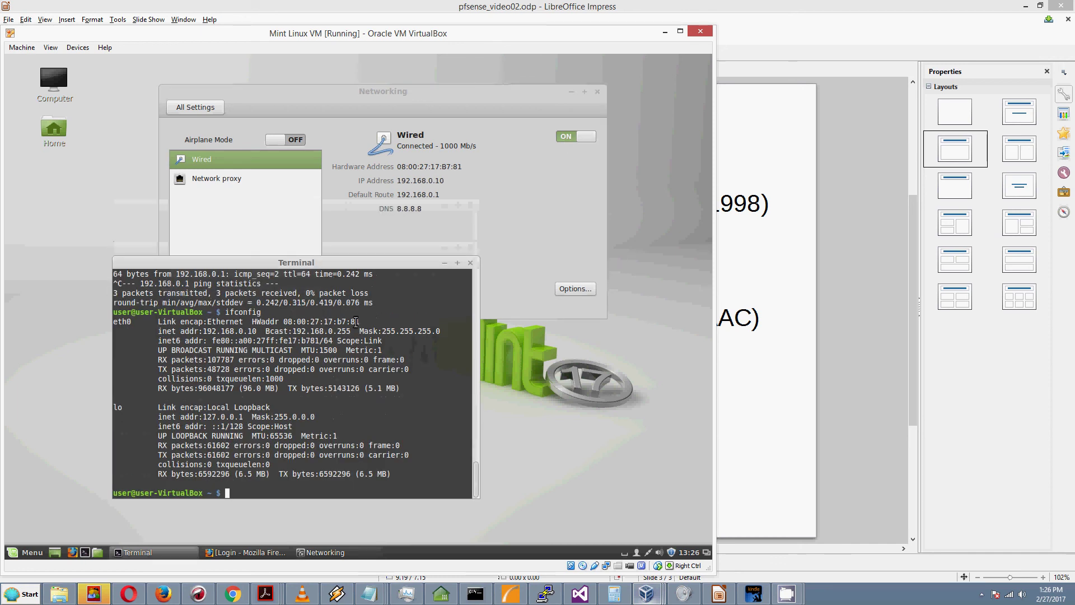
{"action": "type", "text": "ifconfig "}
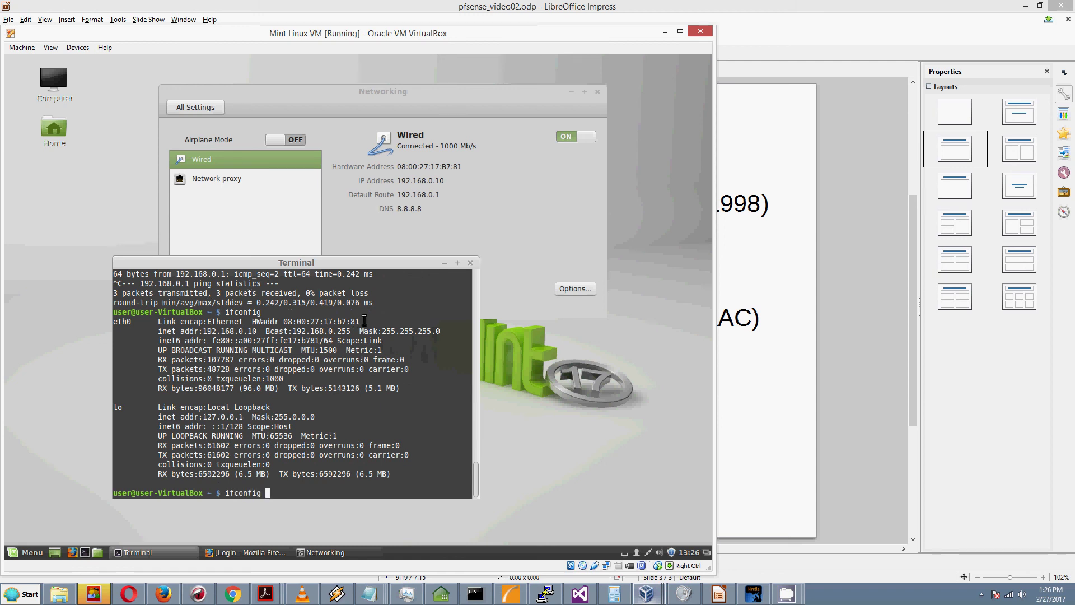
{"action": "type", "text": "eth0 down"}
{"action": "key", "text": "Return"}
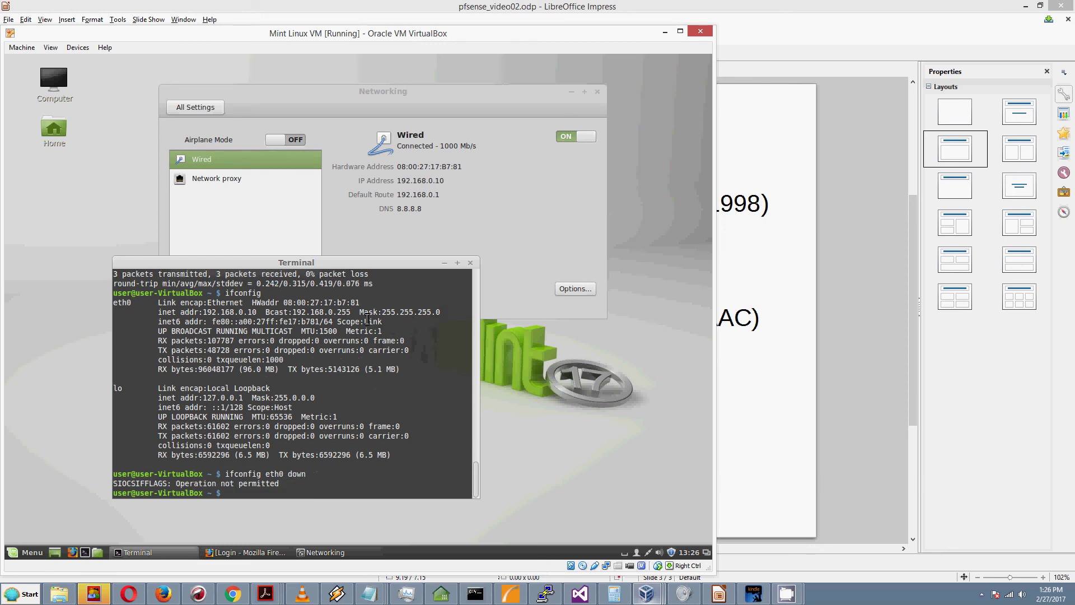
{"action": "type", "text": "sudo ifconfig eth0down"}
{"action": "key", "text": "BackSpace"}
{"action": "key", "text": "BackSpace"}
{"action": "key", "text": "BackSpace"}
{"action": "key", "text": "BackSpace"}
{"action": "type", "text": "down"}
{"action": "key", "text": "Return"}
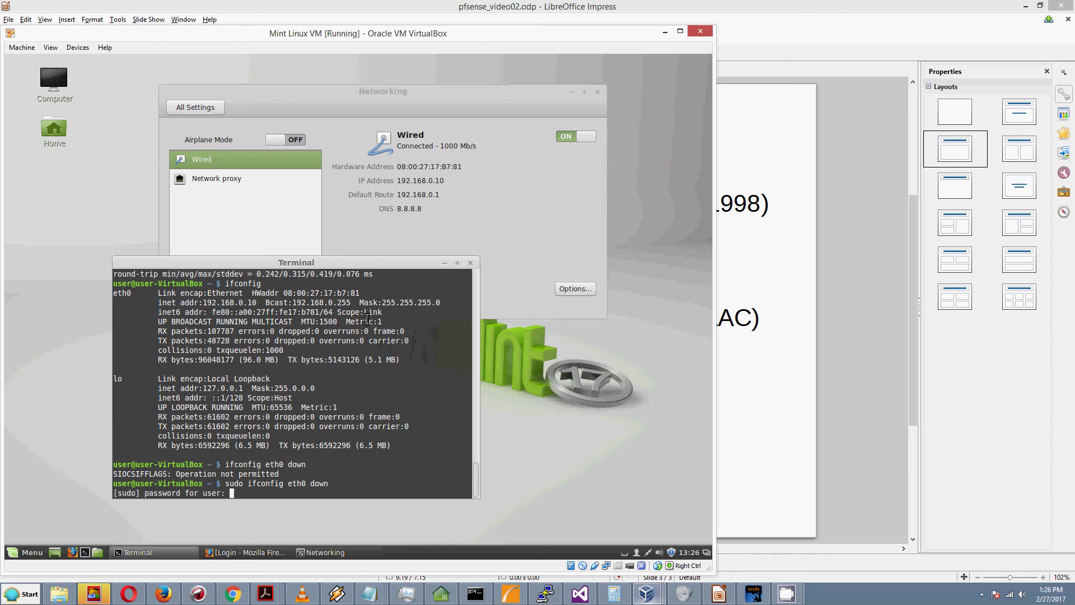
{"action": "key", "text": "Return"}
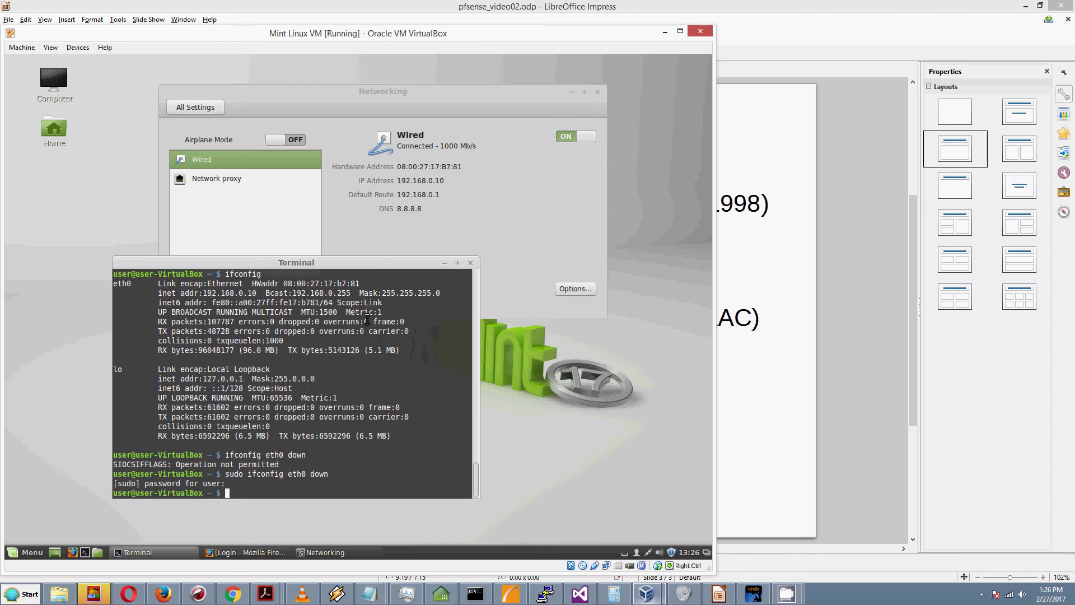
Step: Bring eth0 back up with sudo ifconfig eth0 up
{"action": "type", "text": "ifconfig"}
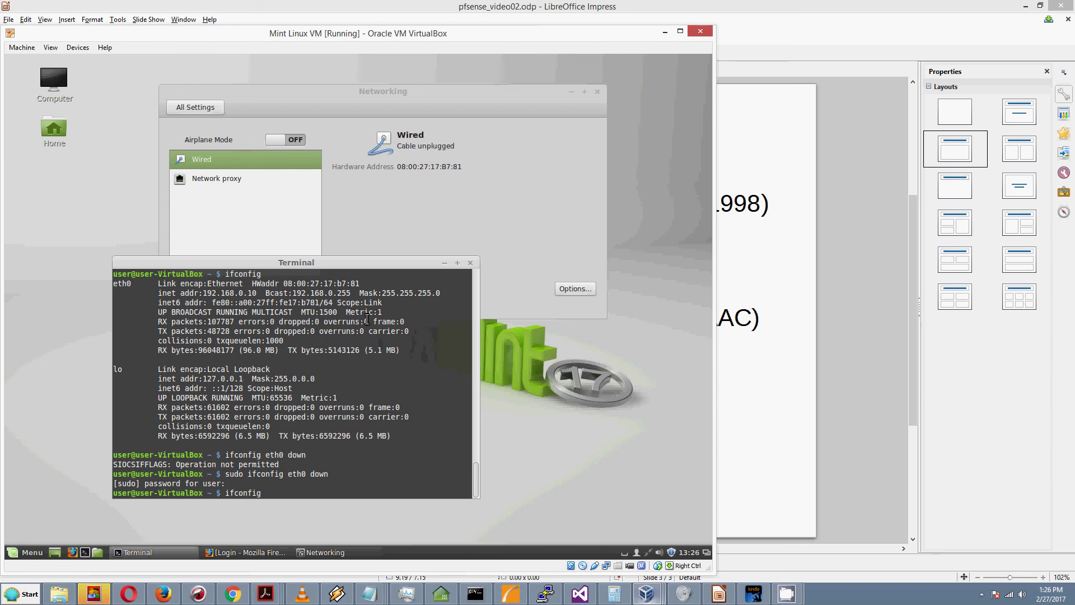
{"action": "key", "text": "BackSpace"}
{"action": "key", "text": "BackSpace"}
{"action": "key", "text": "BackSpace"}
{"action": "key", "text": "BackSpace"}
{"action": "key", "text": "BackSpace"}
{"action": "key", "text": "BackSpace"}
{"action": "key", "text": "BackSpace"}
{"action": "key", "text": "BackSpace"}
{"action": "key", "text": "Up"}
{"action": "key", "text": "BackSpace"}
{"action": "key", "text": "BackSpace"}
{"action": "key", "text": "BackSpace"}
{"action": "key", "text": "BackSpace"}
{"action": "type", "text": "up"}
{"action": "key", "text": "Return"}
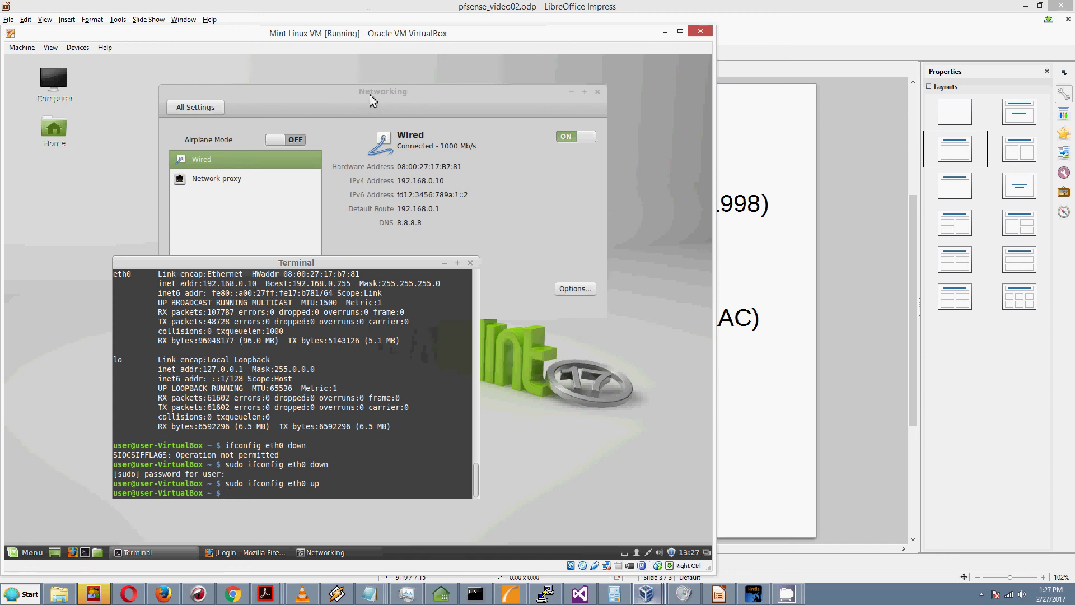
Step: Check the Networking window, then type ping6 fd12:3456:789a:1::1 in the terminal
{"action": "left_click_drag", "start_coordinate": [370, 97], "coordinate": [420, 71]}
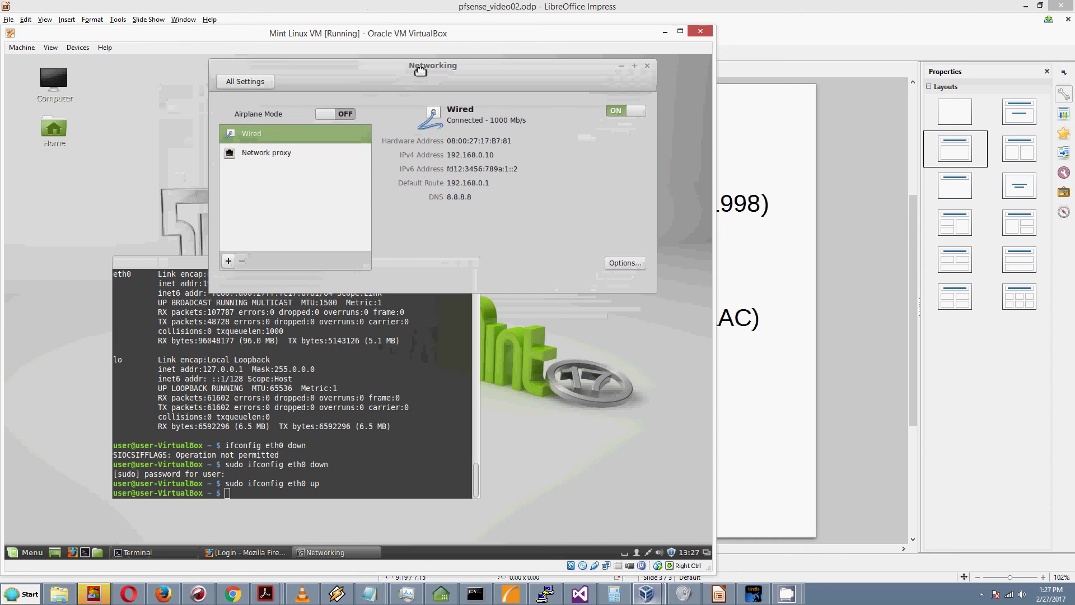
{"action": "left_click", "coordinate": [308, 371]}
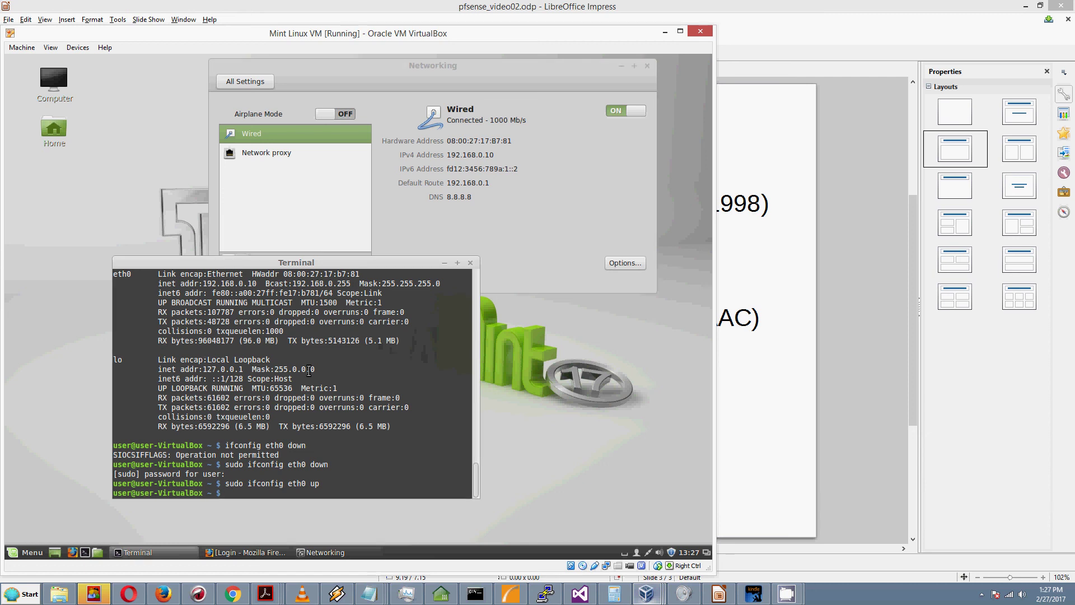
{"action": "type", "text": "ping "}
{"action": "type", "text": "fd12"}
{"action": "key", "text": "BackSpace"}
{"action": "key", "text": "BackSpace"}
{"action": "key", "text": "BackSpace"}
{"action": "key", "text": "BackSpace"}
{"action": "type", "text": "6  fd12:3456:789a:1::1"}
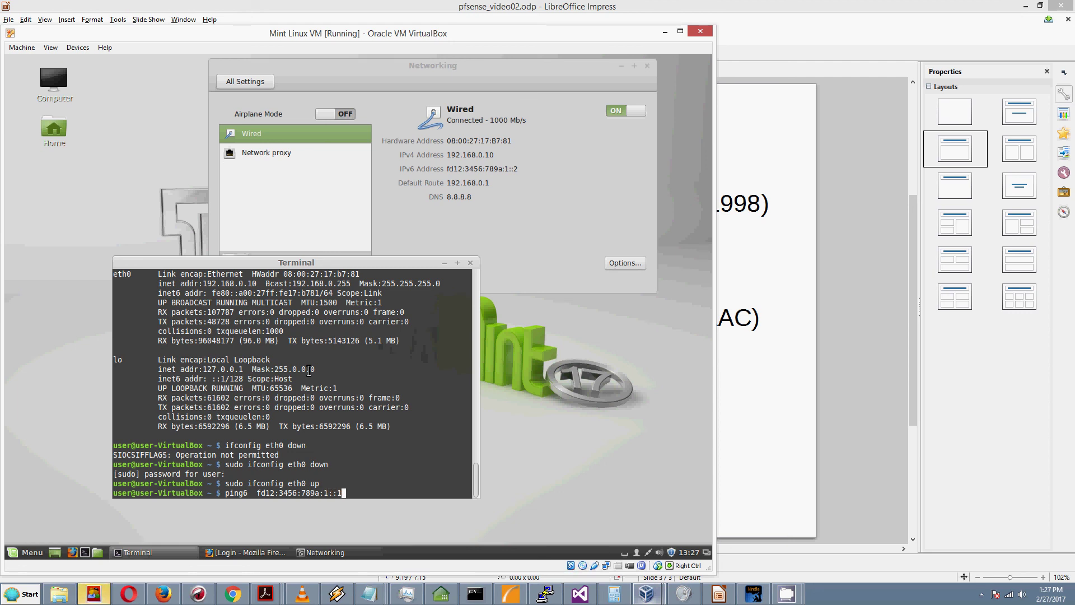
Step: Run ping6 to fd12:3456:789a:1::1 and stop it after 8 replies with 0% loss
{"action": "key", "text": "Return"}
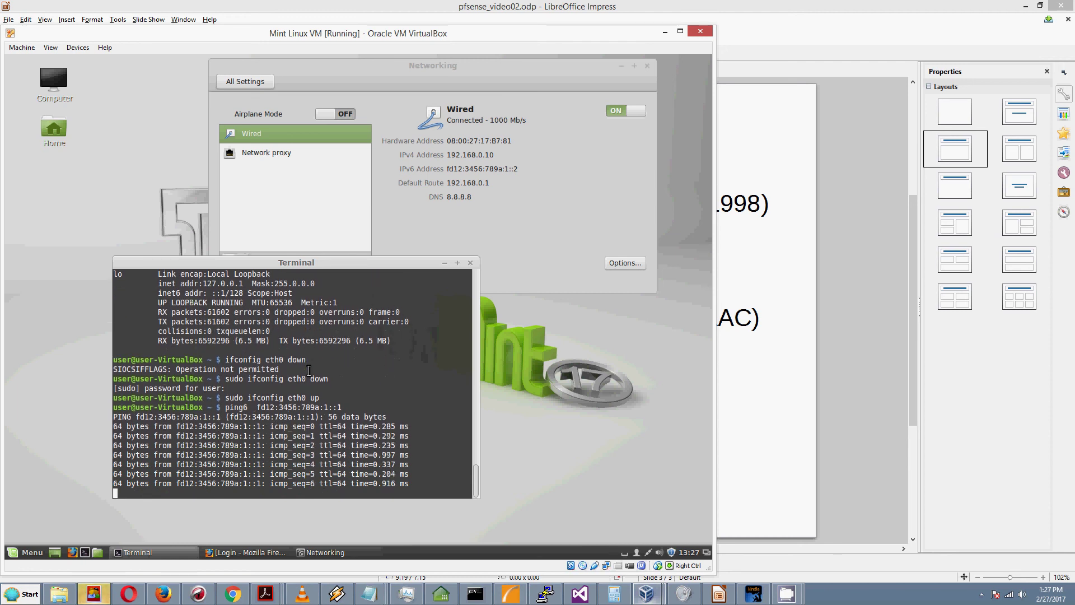
{"action": "key", "text": "ctrl+c"}
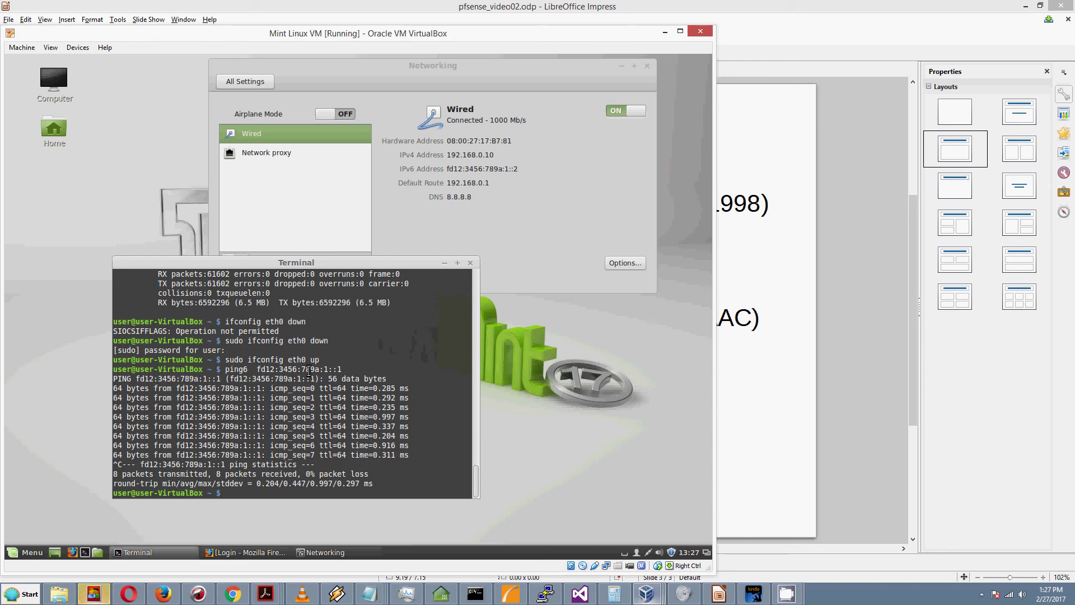
Step: Set the wired connection's IPv4 method to Disabled, save, and reconnect the wired connection
{"action": "left_click", "coordinate": [627, 265]}
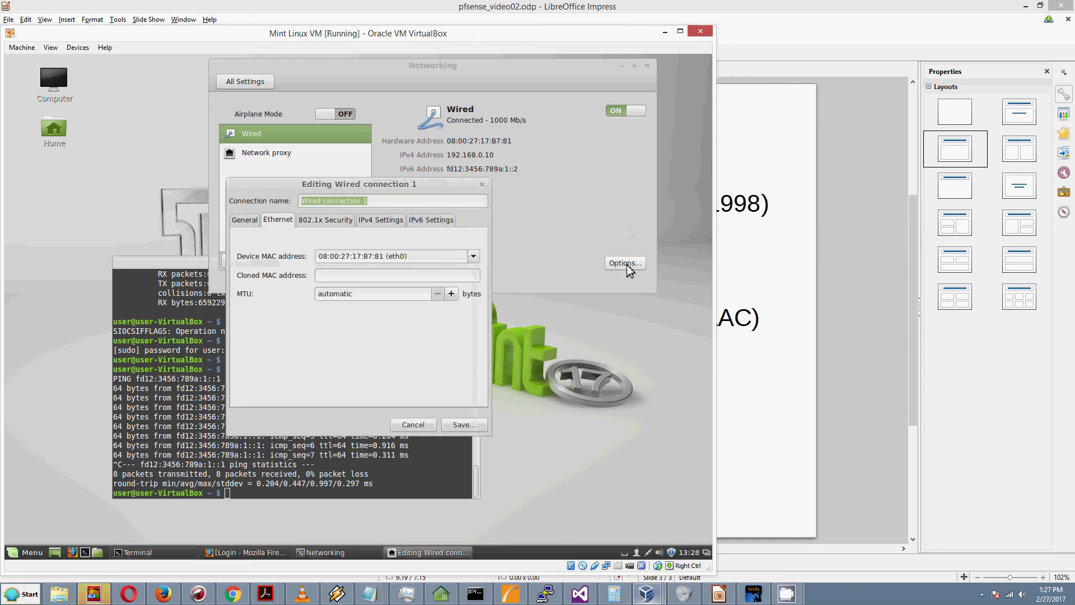
{"action": "left_click", "coordinate": [385, 221]}
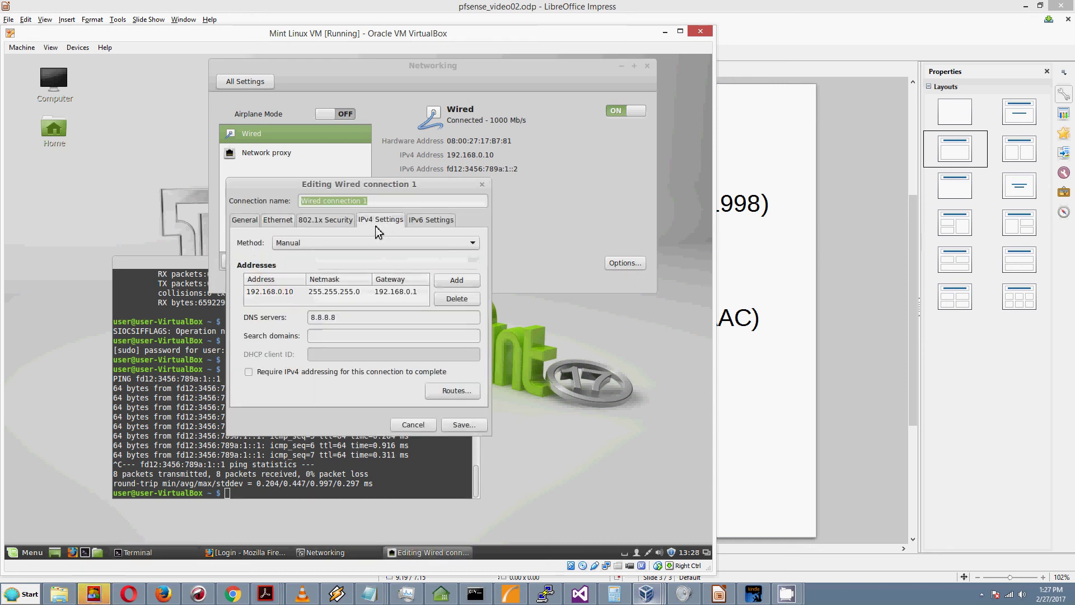
{"action": "left_click", "coordinate": [322, 243]}
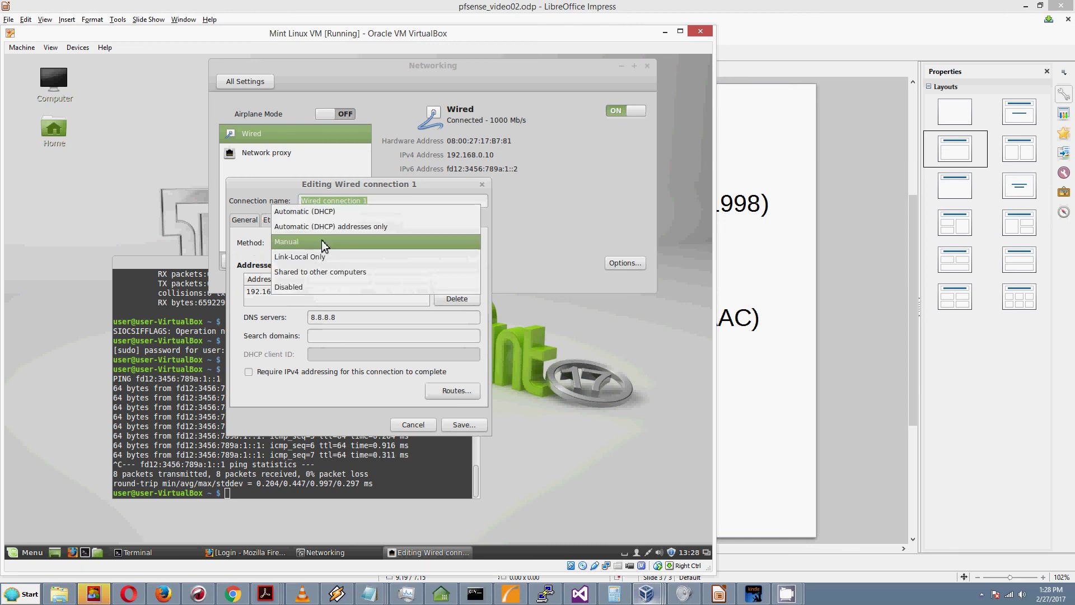
{"action": "left_click", "coordinate": [301, 288]}
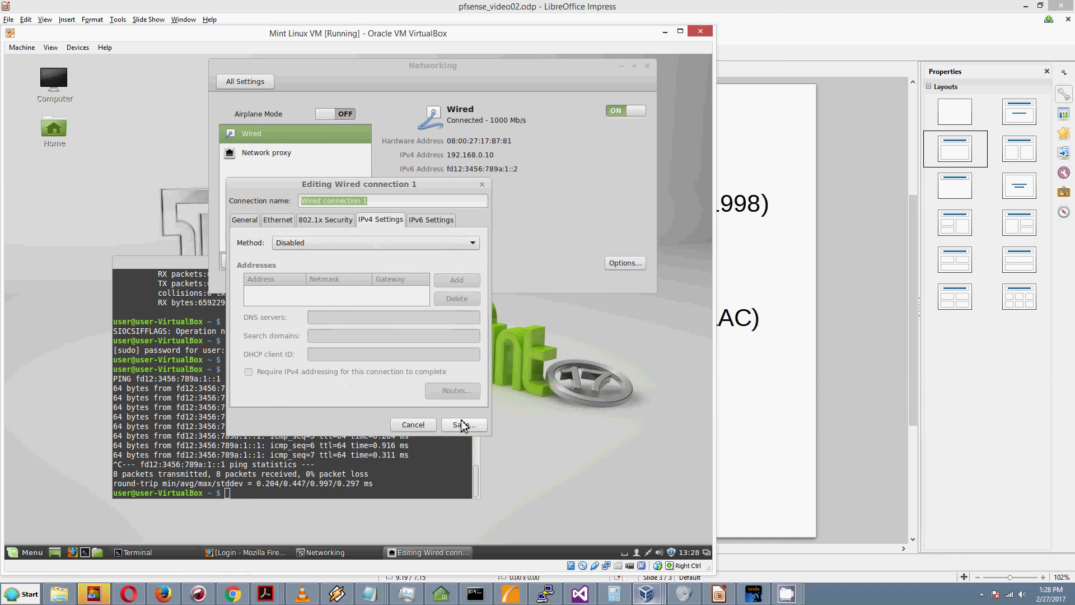
{"action": "left_click", "coordinate": [463, 426]}
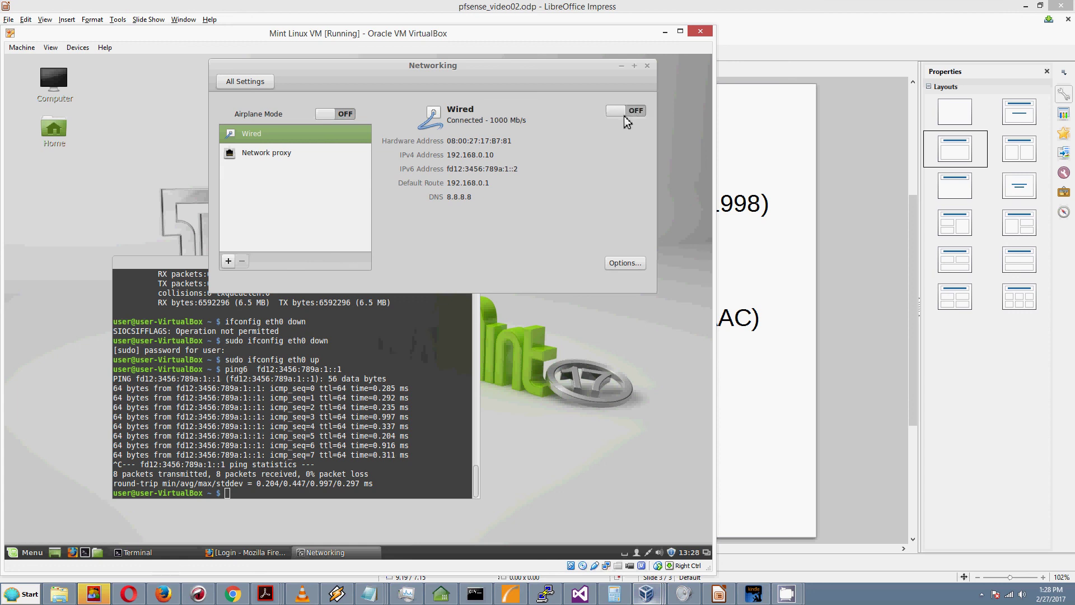
{"action": "left_click", "coordinate": [616, 119]}
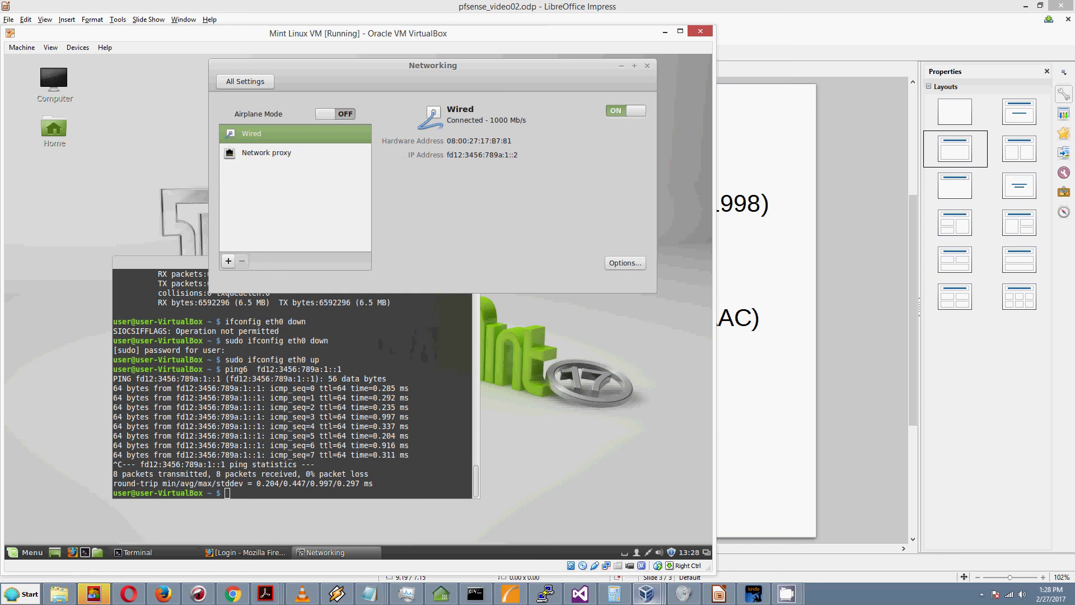
Step: Rerun the ping6 to fd12:3456:789a:1::1 and stop it after 9 of 9 replies
{"action": "left_click", "coordinate": [282, 466]}
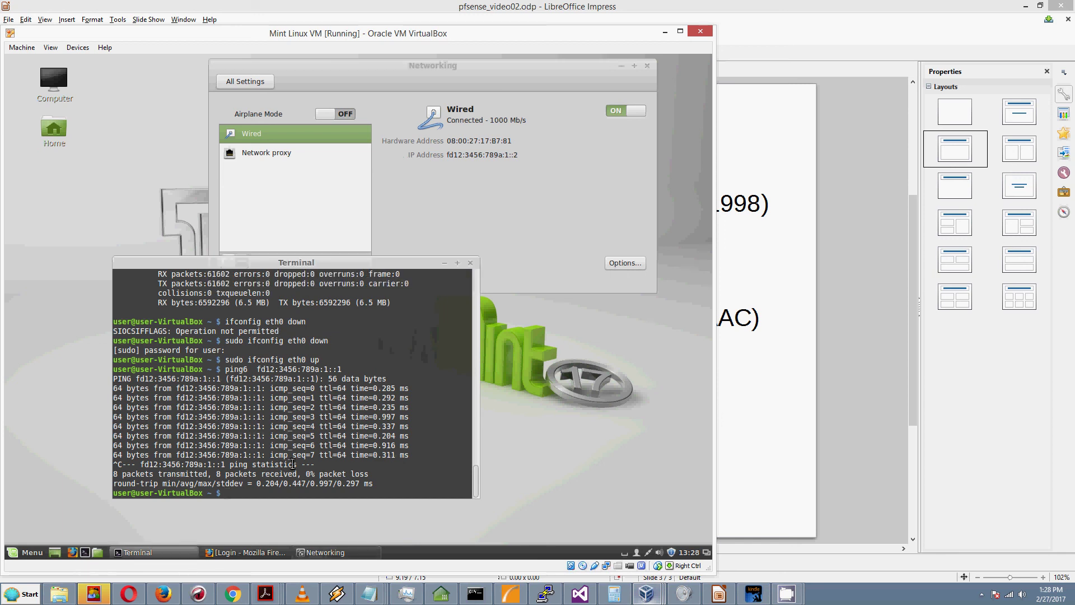
{"action": "key", "text": "Up"}
{"action": "key", "text": "Return"}
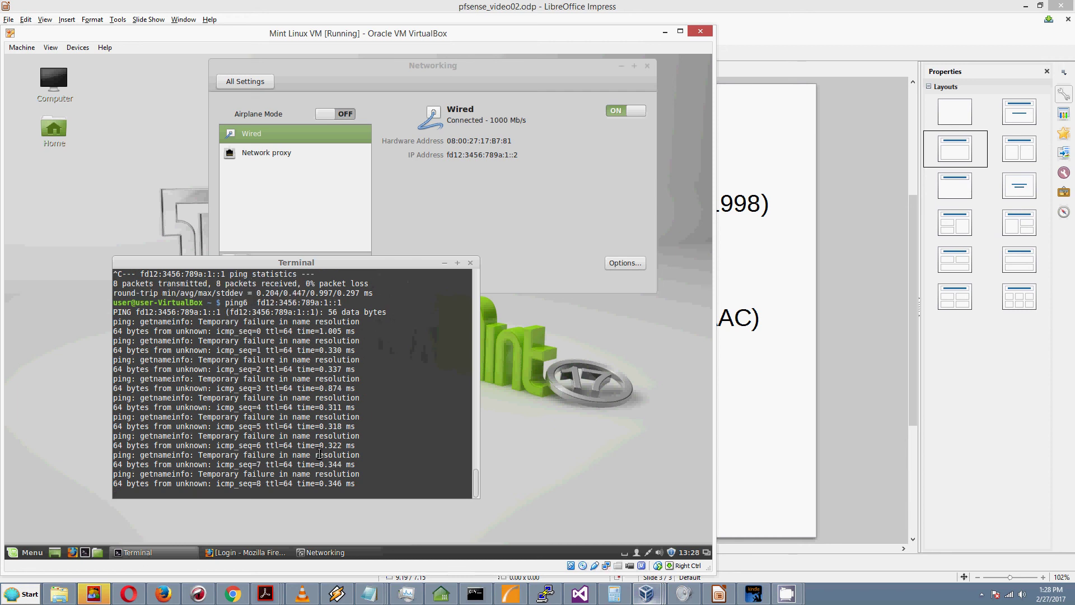
{"action": "key", "text": "ctrl+c"}
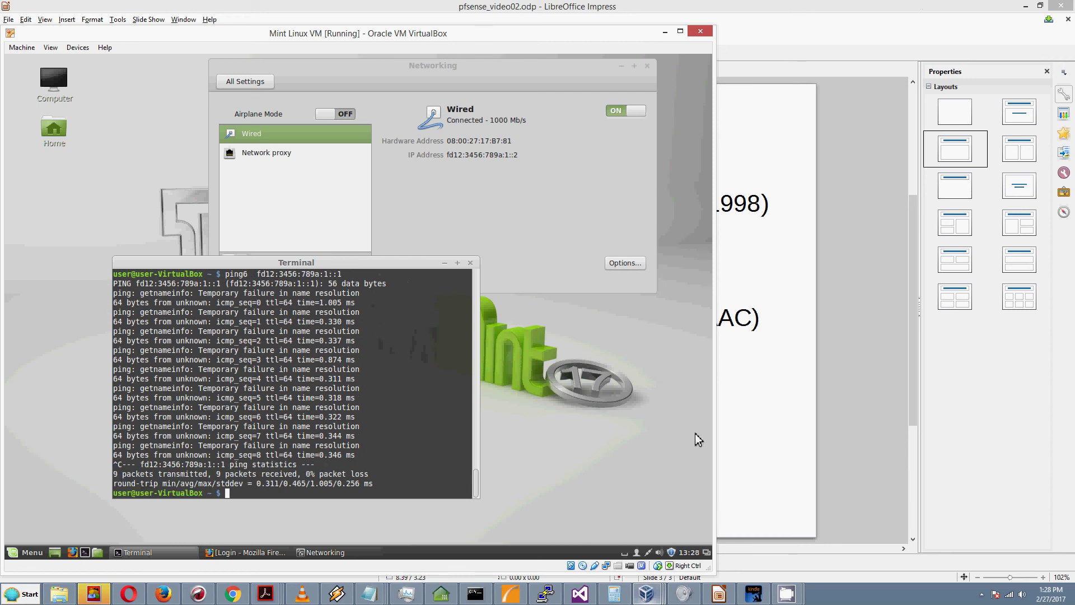
Step: In a new Firefox tab, load the address fd12:3456:789a:1::1
{"action": "left_click", "coordinate": [253, 555]}
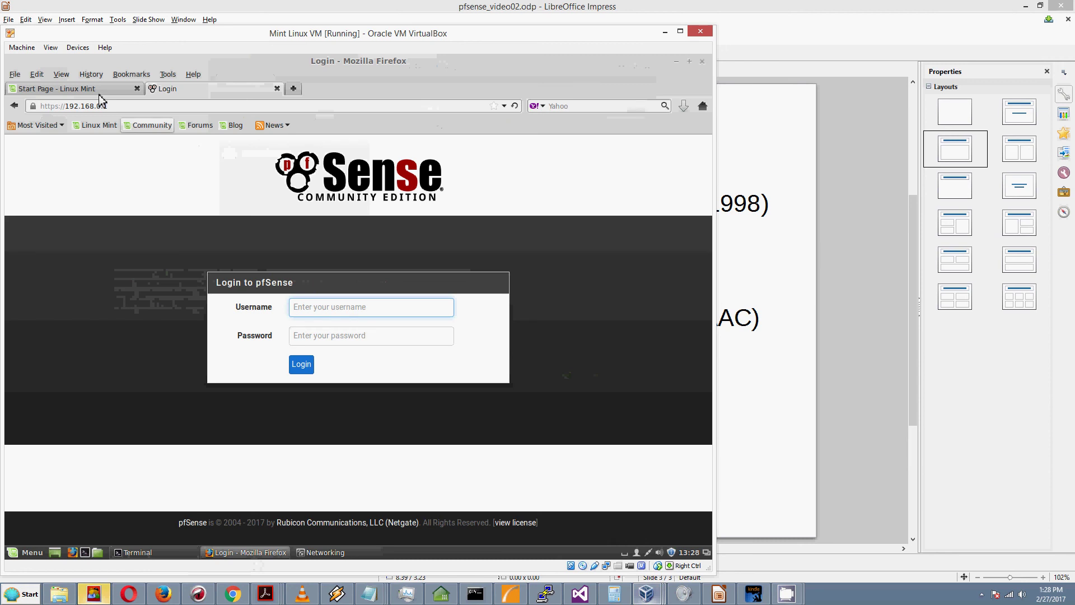
{"action": "left_click", "coordinate": [293, 89]}
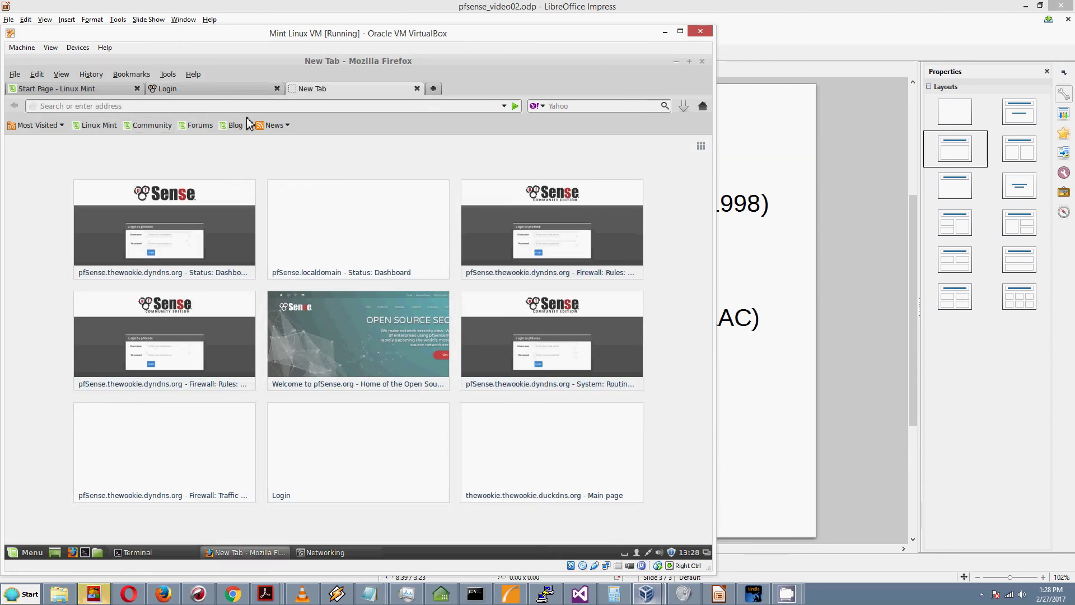
{"action": "type", "text": "1"}
{"action": "key", "text": "BackSpace"}
{"action": "key", "text": "BackSpace"}
{"action": "type", "text": "fd12"}
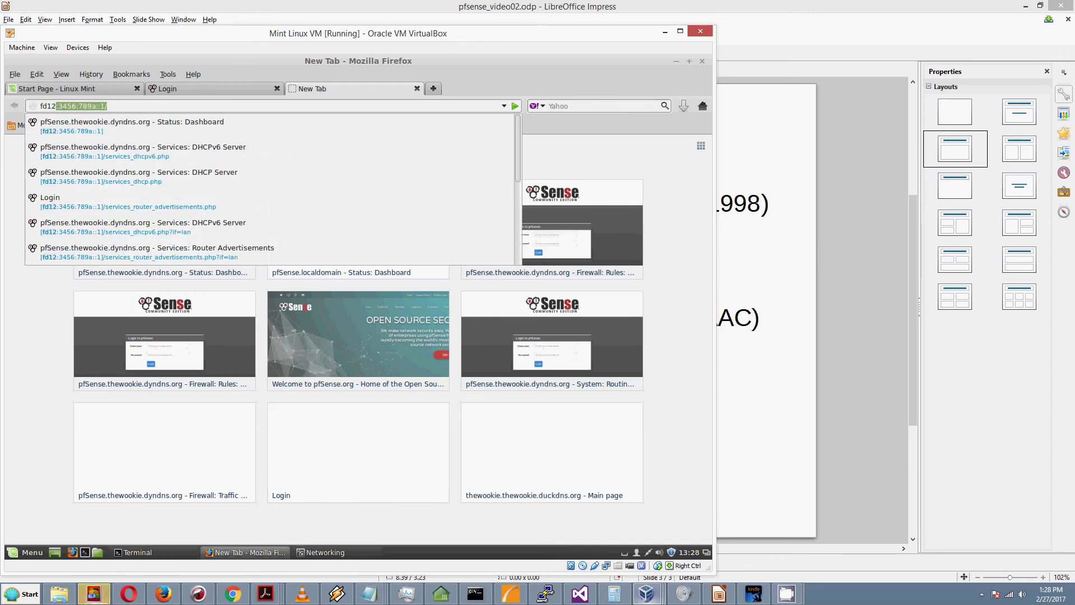
{"action": "key", "text": "Escape"}
{"action": "key", "text": "End"}
{"action": "key", "text": "BackSpace"}
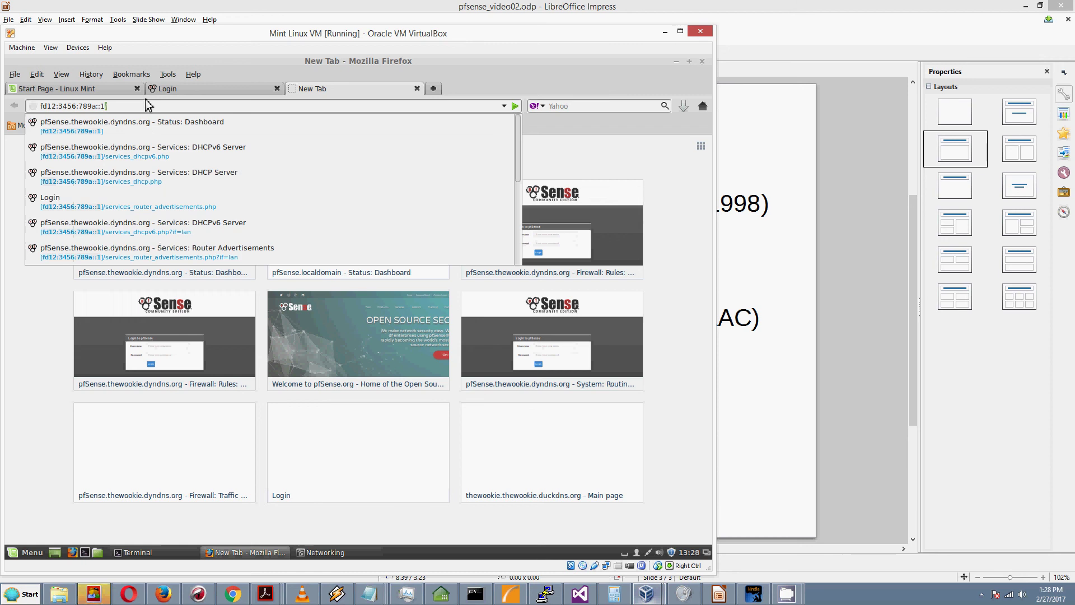
{"action": "type", "text": "1:"}
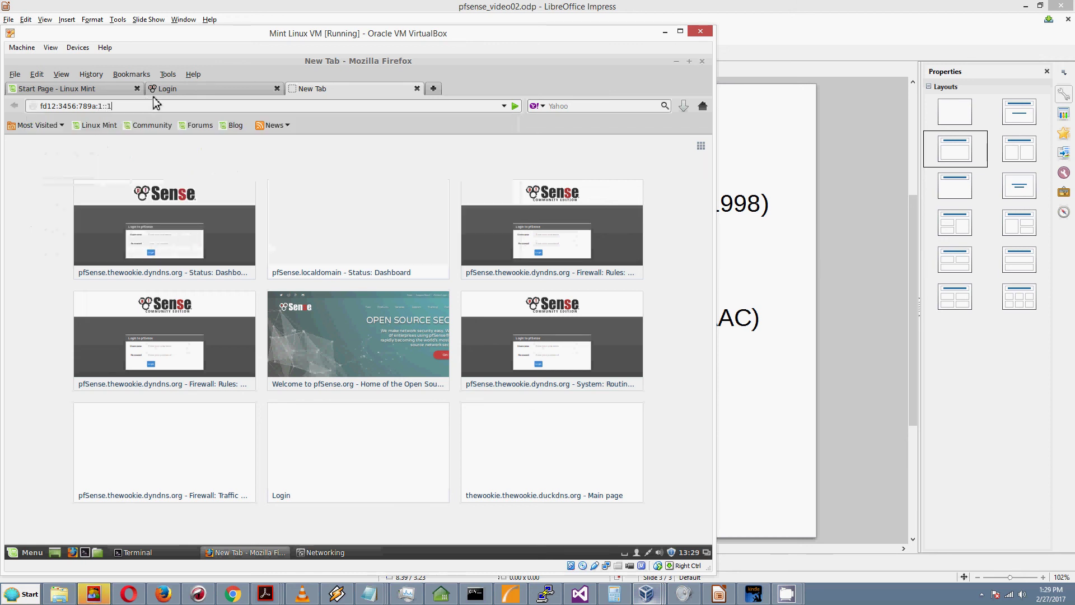
{"action": "key", "text": "Return"}
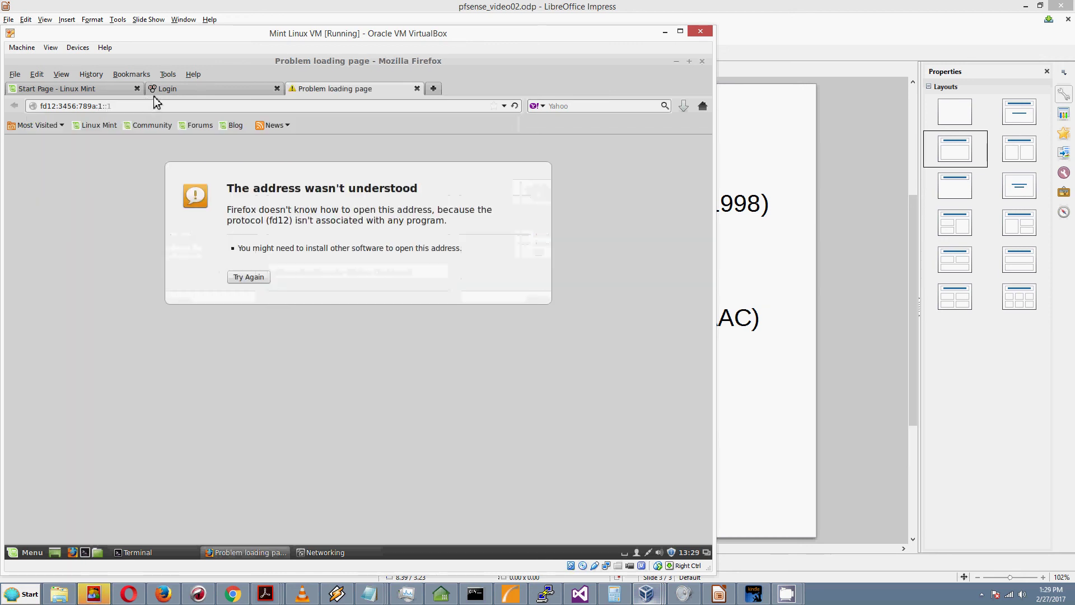
{"action": "left_click", "coordinate": [41, 105]}
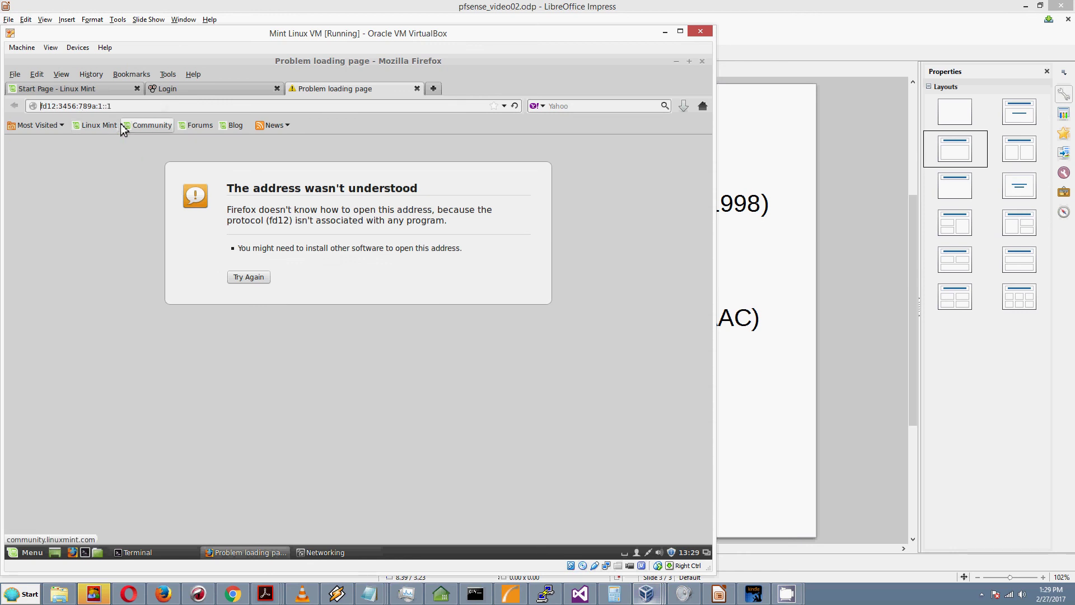
{"action": "type", "text": "https://"}
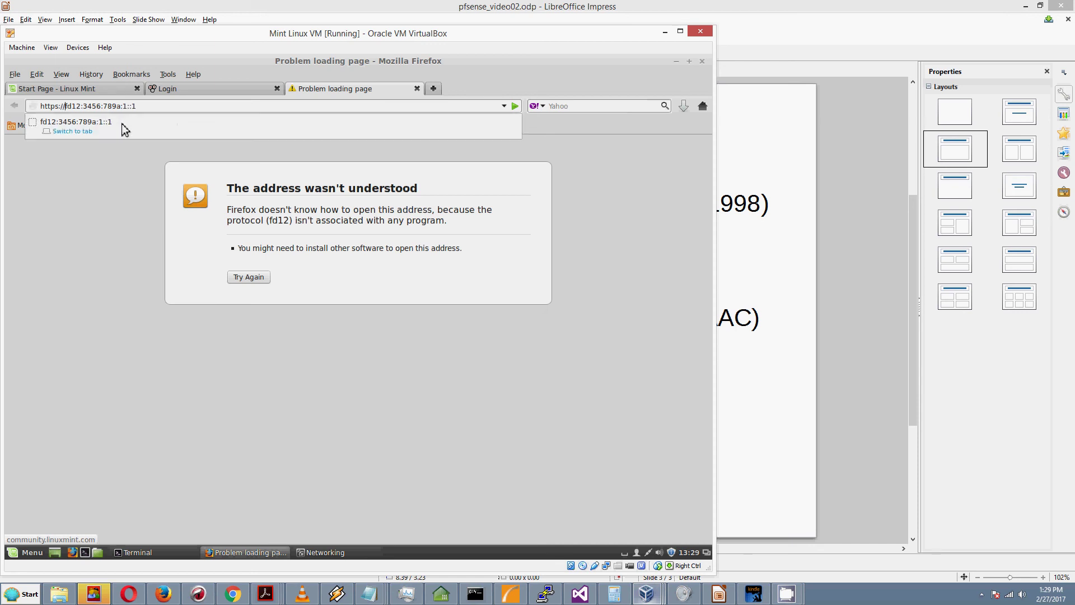
{"action": "key", "text": "Return"}
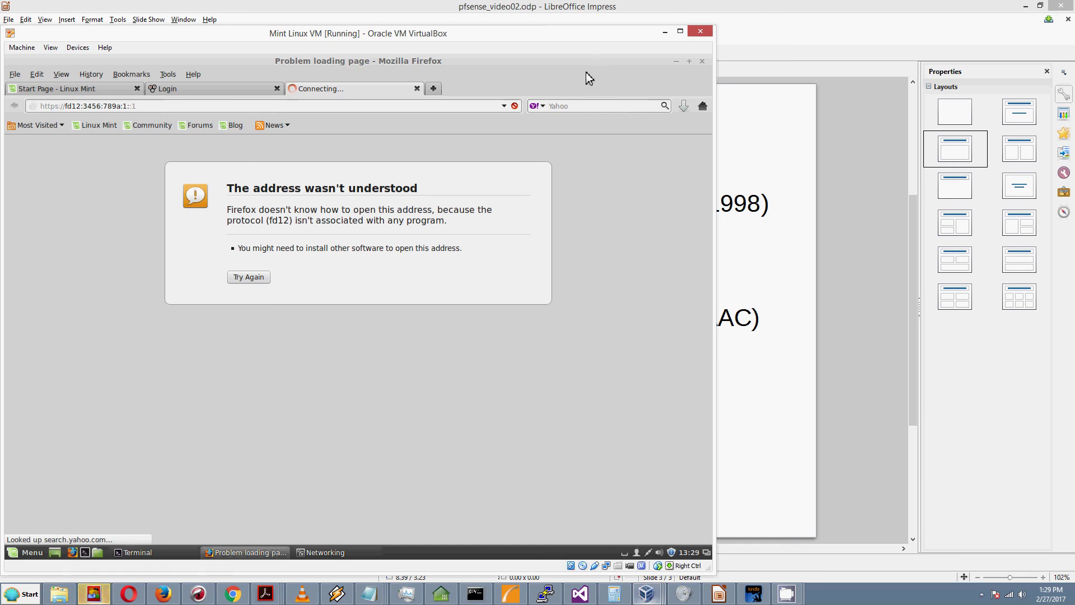
Step: Switch the wired connection's IPv4 method to Manual in its settings editor
{"action": "left_click", "coordinate": [677, 61]}
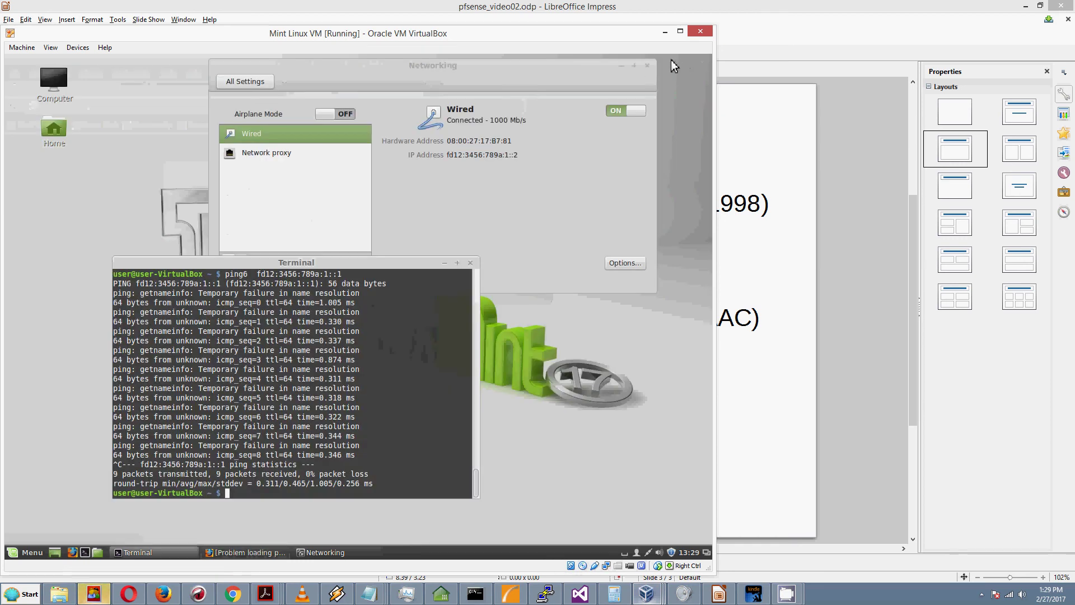
{"action": "left_click", "coordinate": [388, 146]}
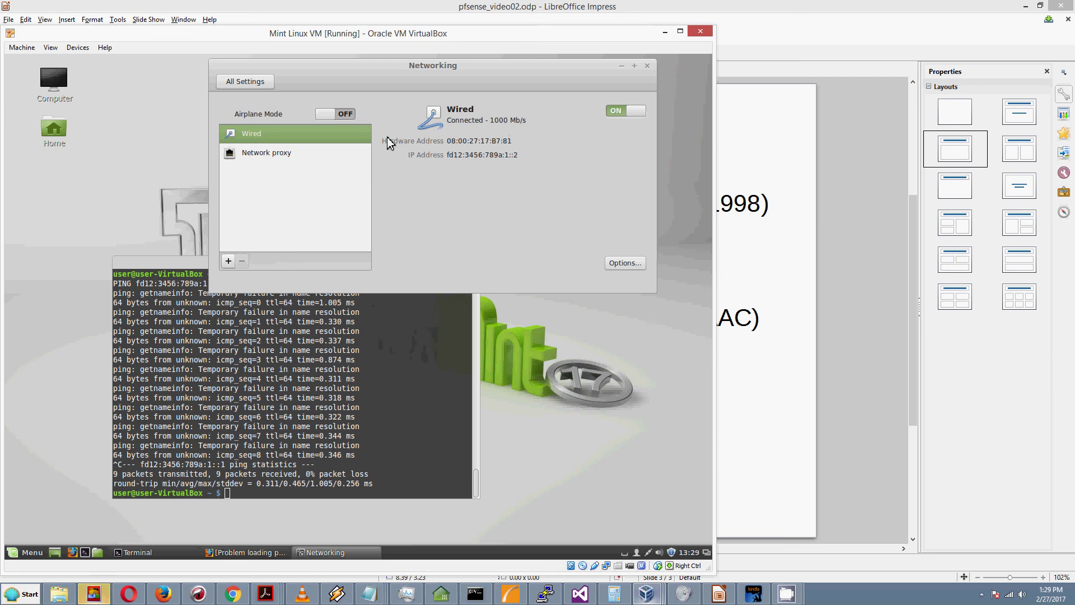
{"action": "left_click", "coordinate": [633, 112]}
{"action": "left_click", "coordinate": [617, 263]}
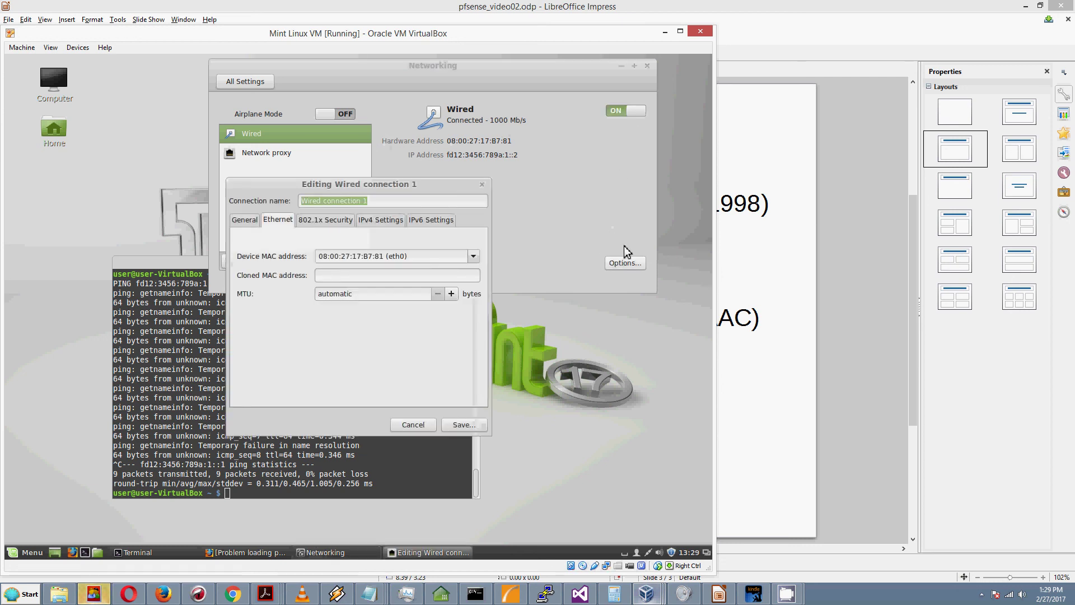
{"action": "left_click", "coordinate": [381, 221]}
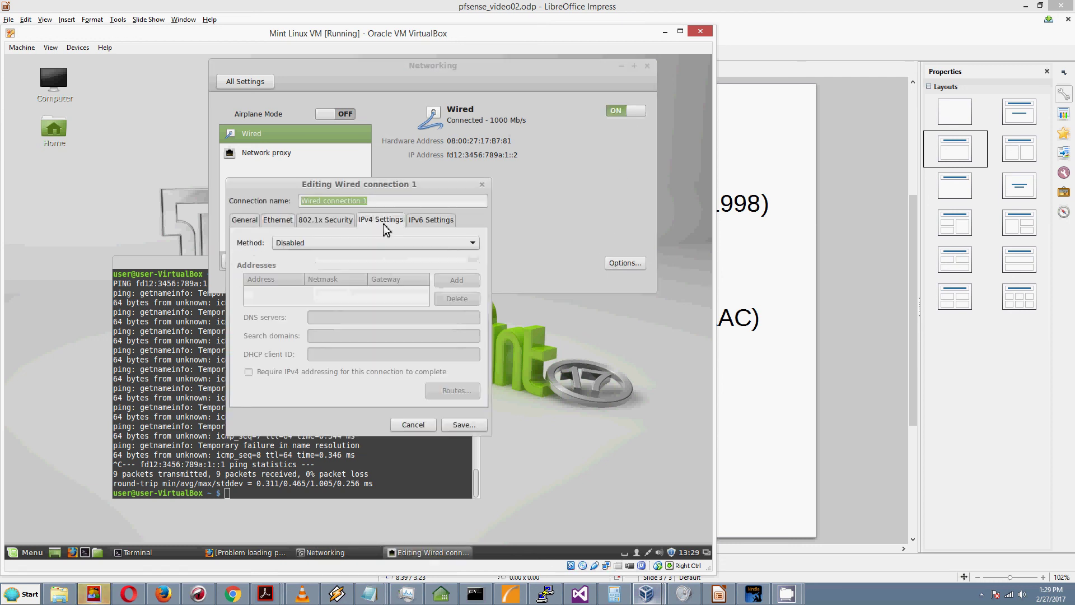
{"action": "left_click", "coordinate": [321, 243]}
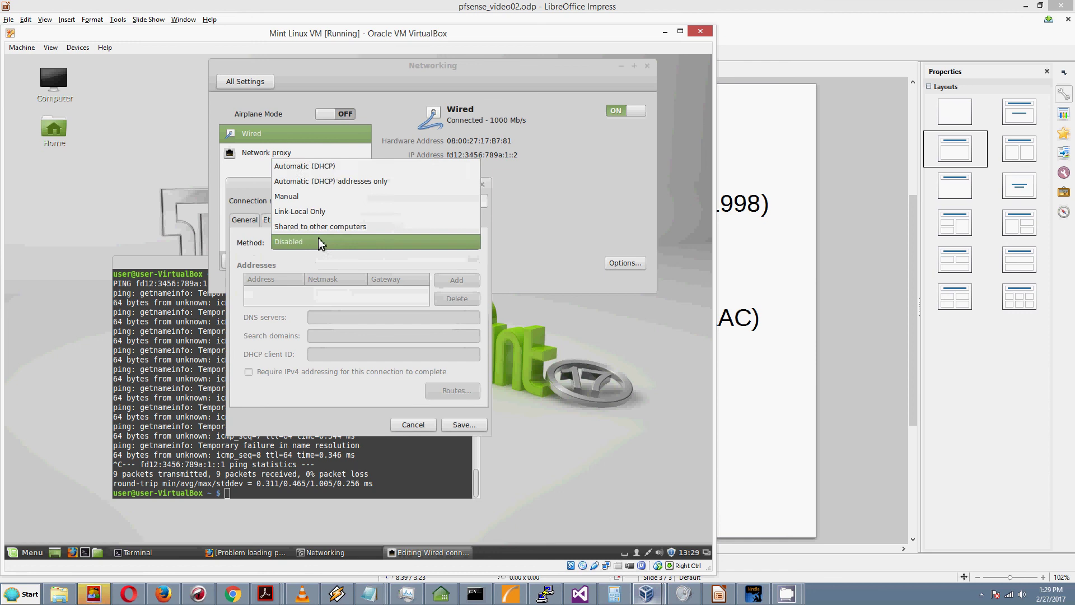
{"action": "left_click", "coordinate": [301, 200]}
Step: Add address 192.168.0.10/24, gateway 192.168.0.1 and DNS 8.8.8.8, and save
{"action": "left_click", "coordinate": [454, 281]}
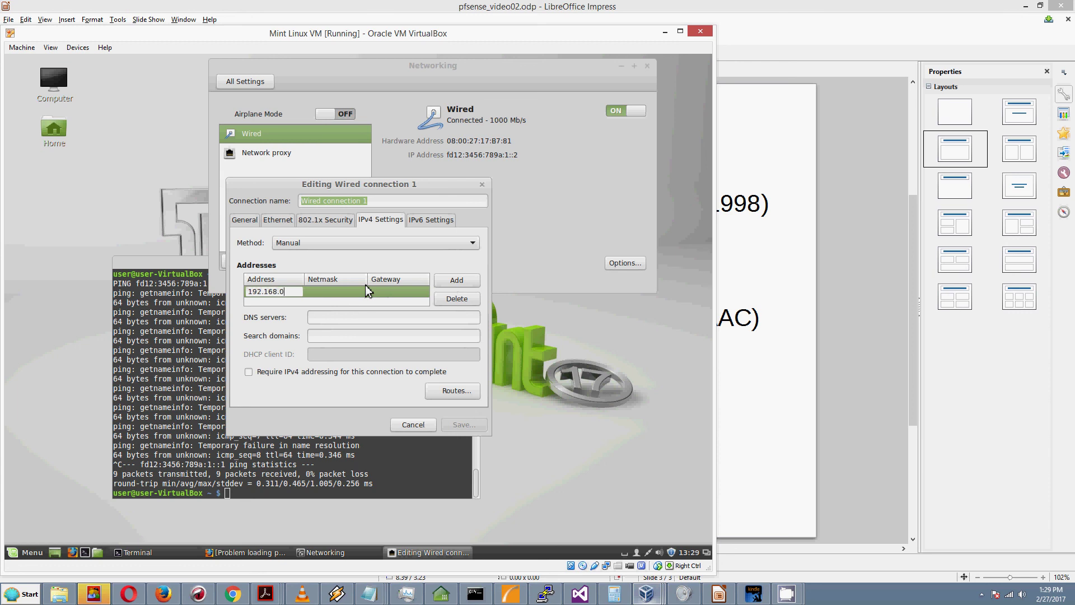
{"action": "key", "text": "Tab"}
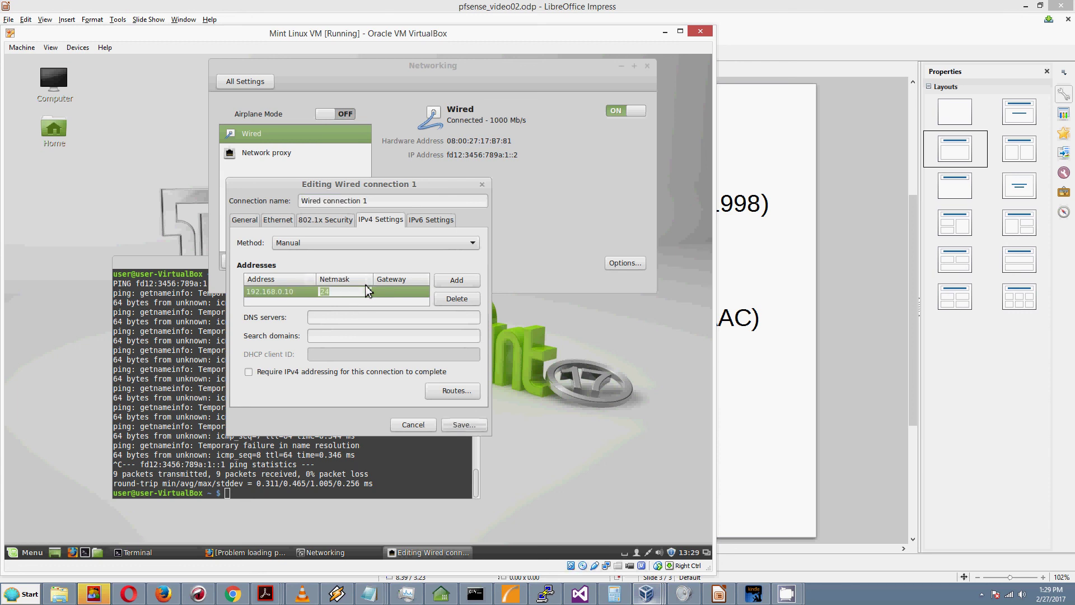
{"action": "key", "text": "Tab"}
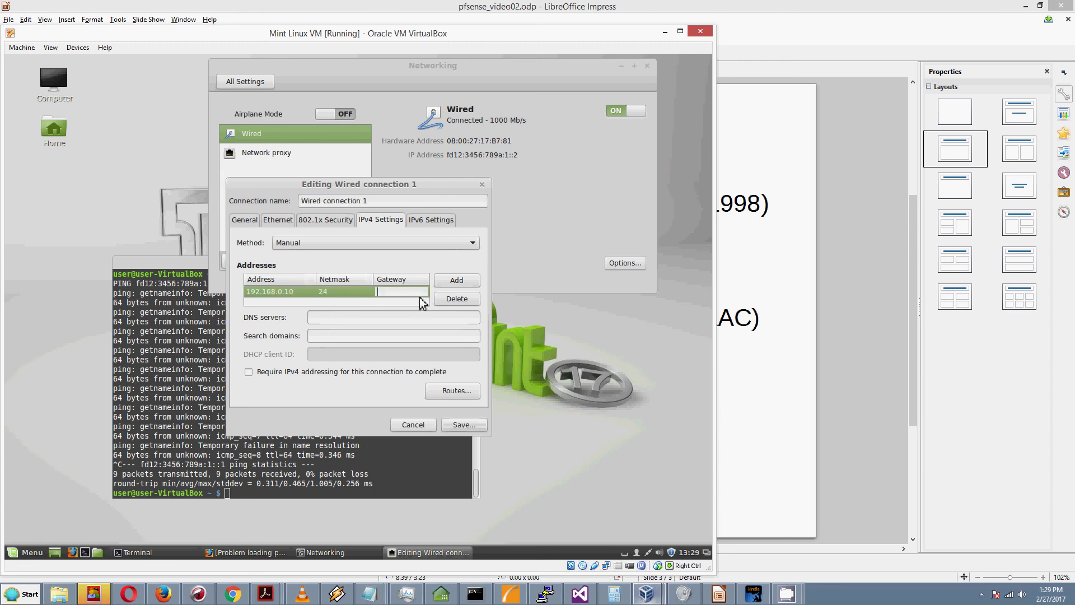
{"action": "type", "text": "192.168.0.1"}
{"action": "key", "text": "Tab"}
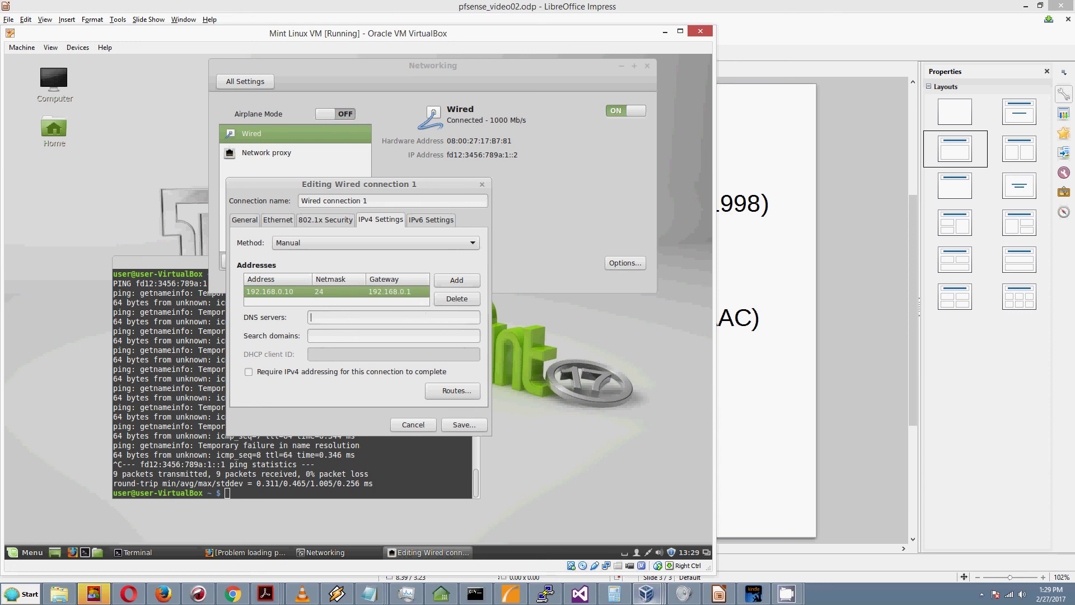
{"action": "type", "text": "8.8.88"}
{"action": "key", "text": "BackSpace"}
{"action": "type", "text": ".8"}
{"action": "left_click", "coordinate": [464, 424]}
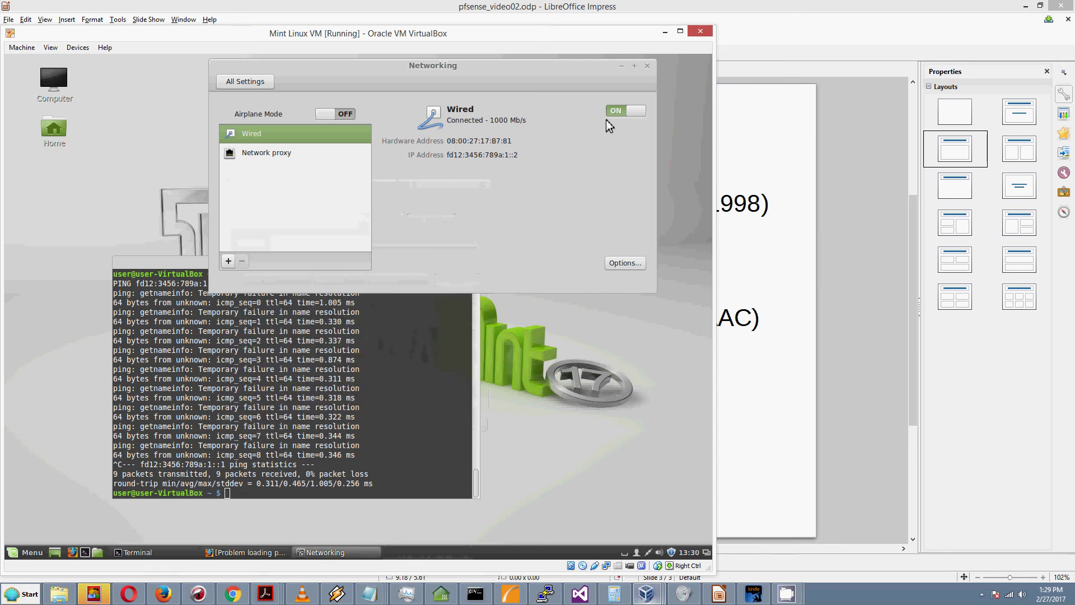
Step: Toggle the wired connection off and on to apply the new IPv4 settings
{"action": "left_click", "coordinate": [624, 114]}
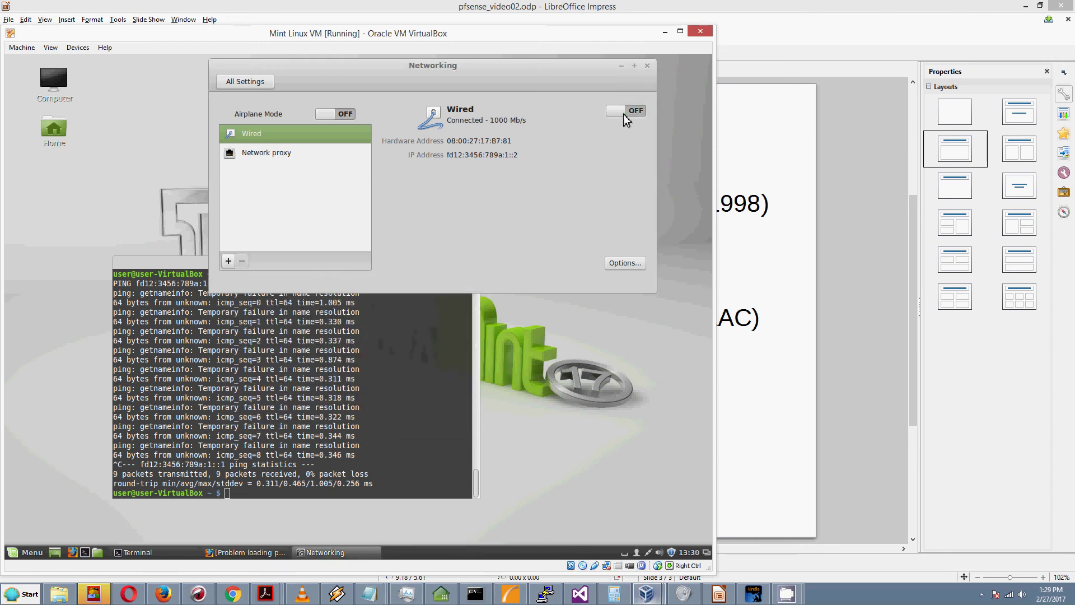
{"action": "left_click", "coordinate": [626, 116]}
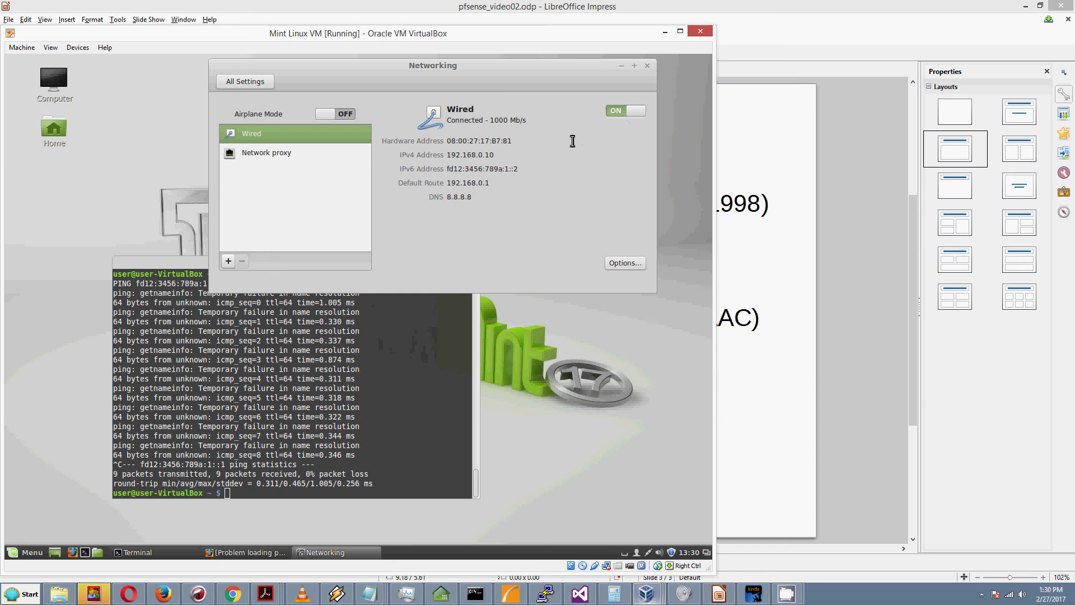
{"action": "left_click", "coordinate": [310, 432]}
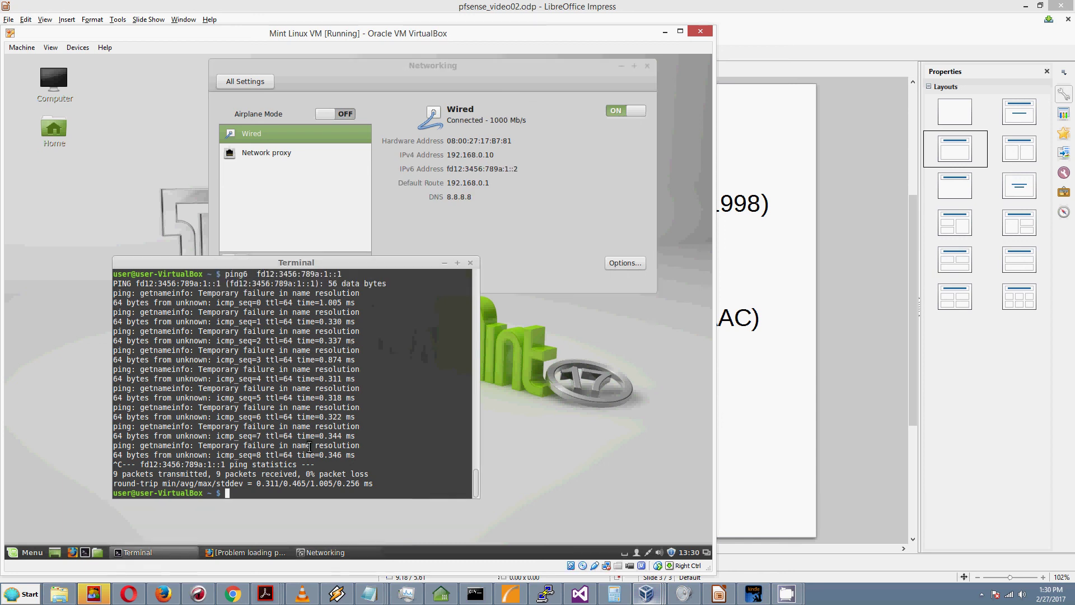
{"action": "left_click", "coordinate": [267, 553]}
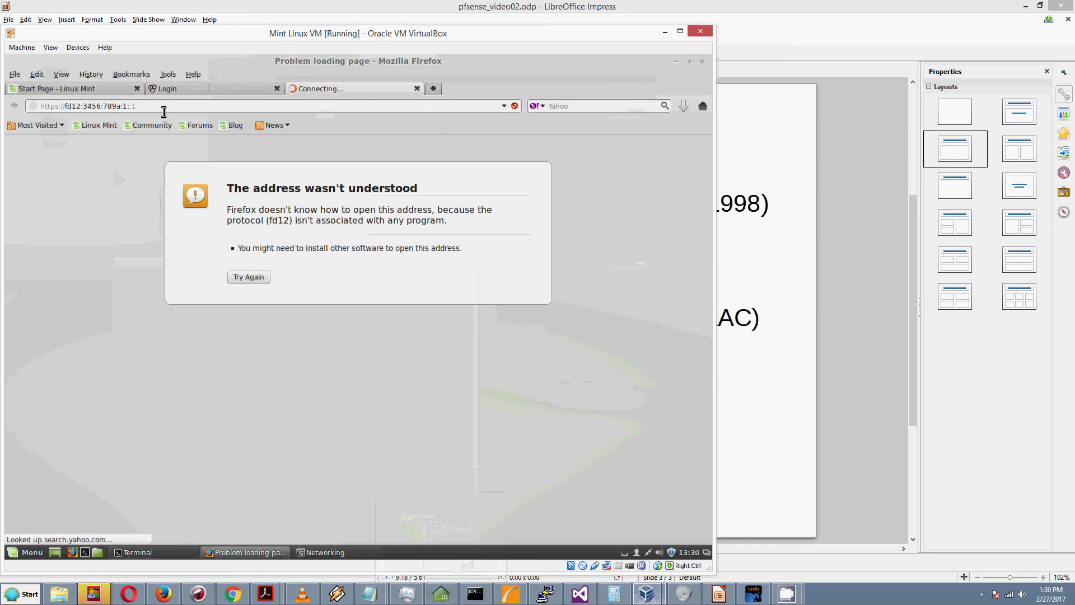
{"action": "left_click", "coordinate": [163, 106]}
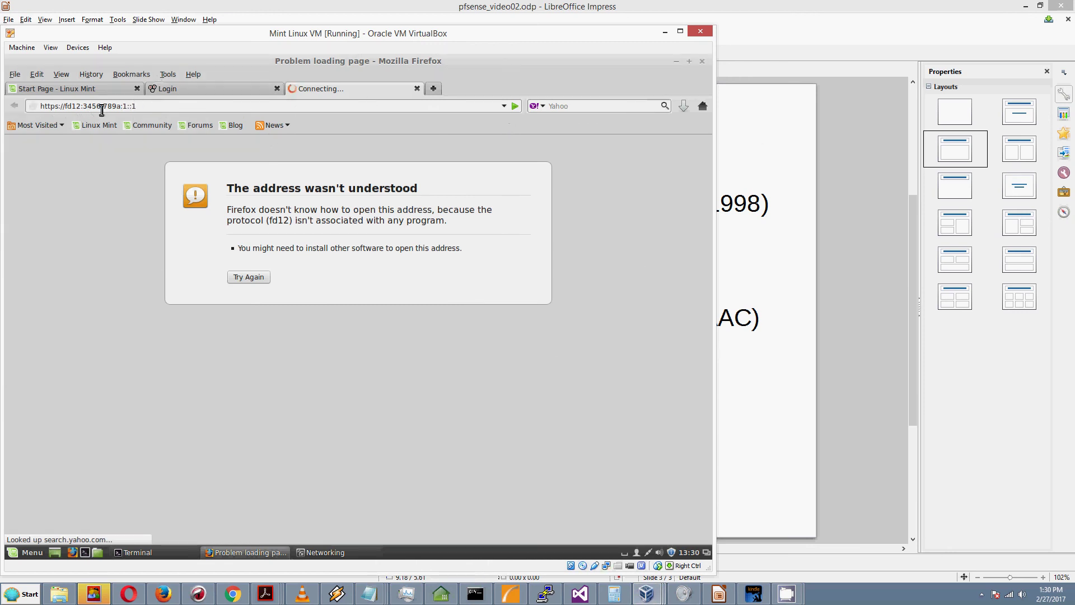
{"action": "left_click", "coordinate": [64, 106]}
{"action": "left_click", "coordinate": [73, 106]}
{"action": "key", "text": "BackSpace"}
{"action": "key", "text": "BackSpace"}
{"action": "type", "text": "FD"}
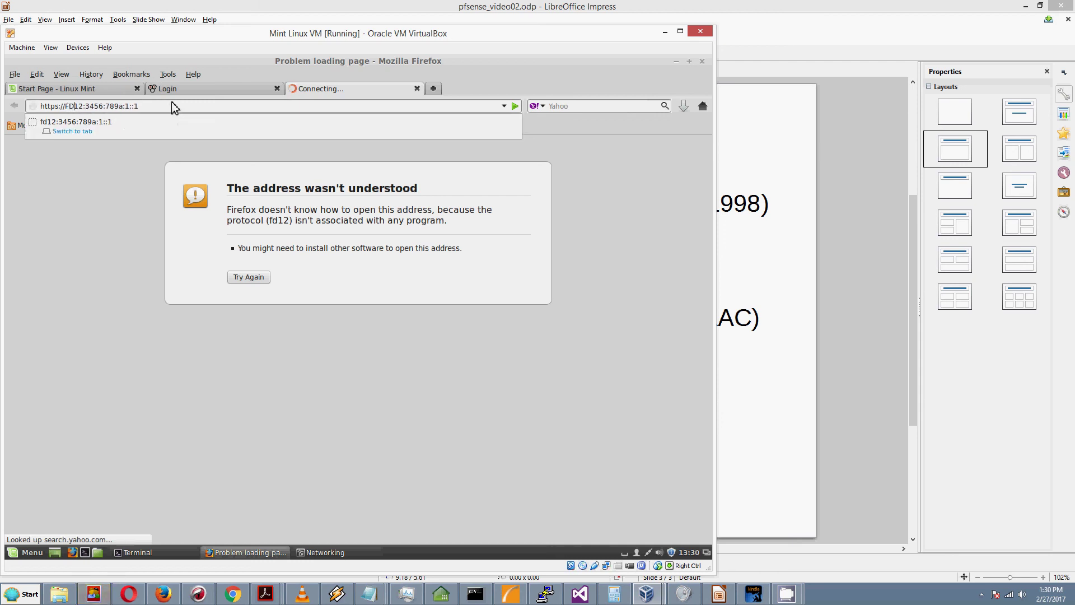
Step: Load the IPv6 address, which becomes a Yahoo search, then return to the pfSense login tab
{"action": "key", "text": "Return"}
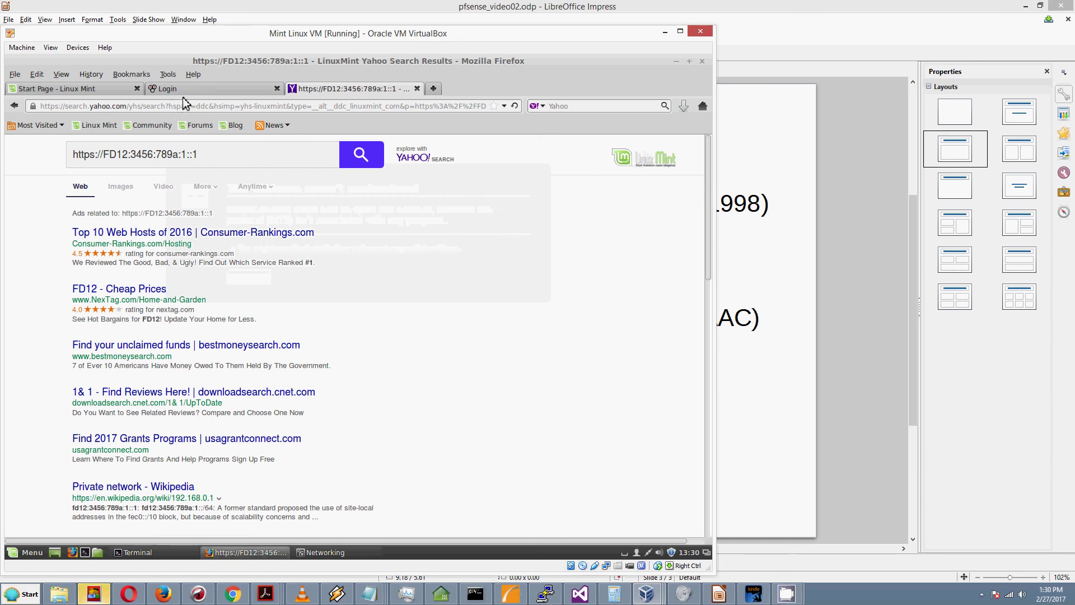
{"action": "left_click", "coordinate": [184, 89]}
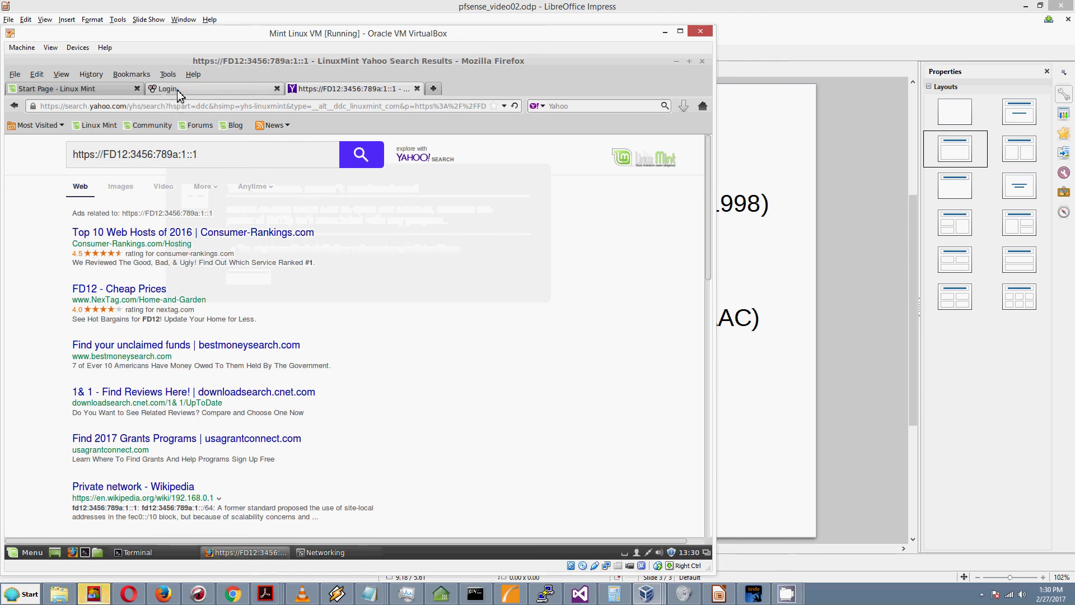
{"action": "left_click", "coordinate": [320, 308]}
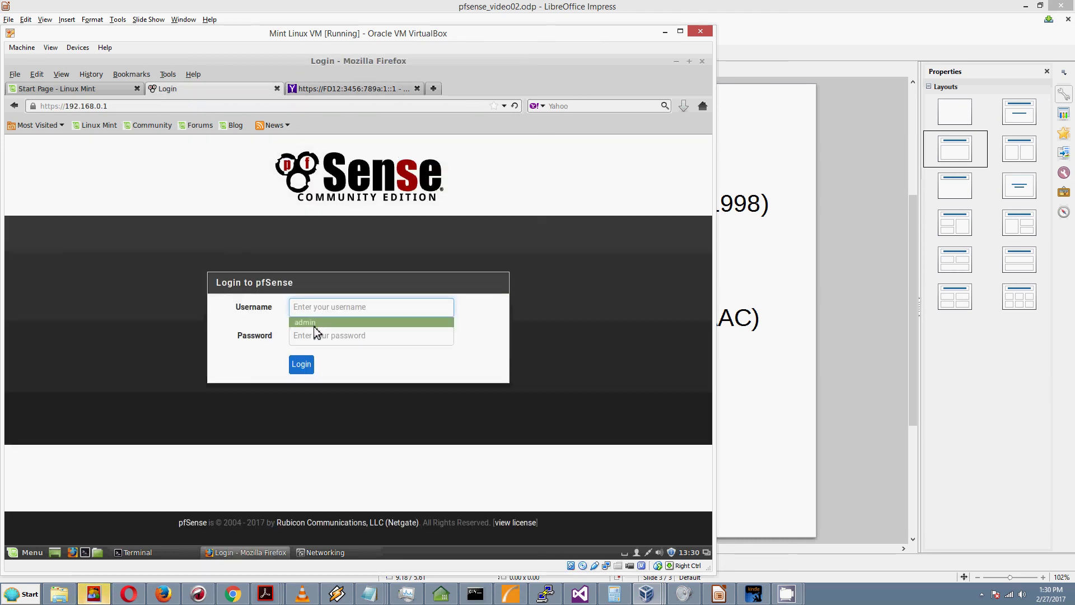
Step: Log in with the saved admin username and its password, decline saving it, and open Interfaces > LAN
{"action": "left_click", "coordinate": [313, 323]}
{"action": "left_click", "coordinate": [311, 338]}
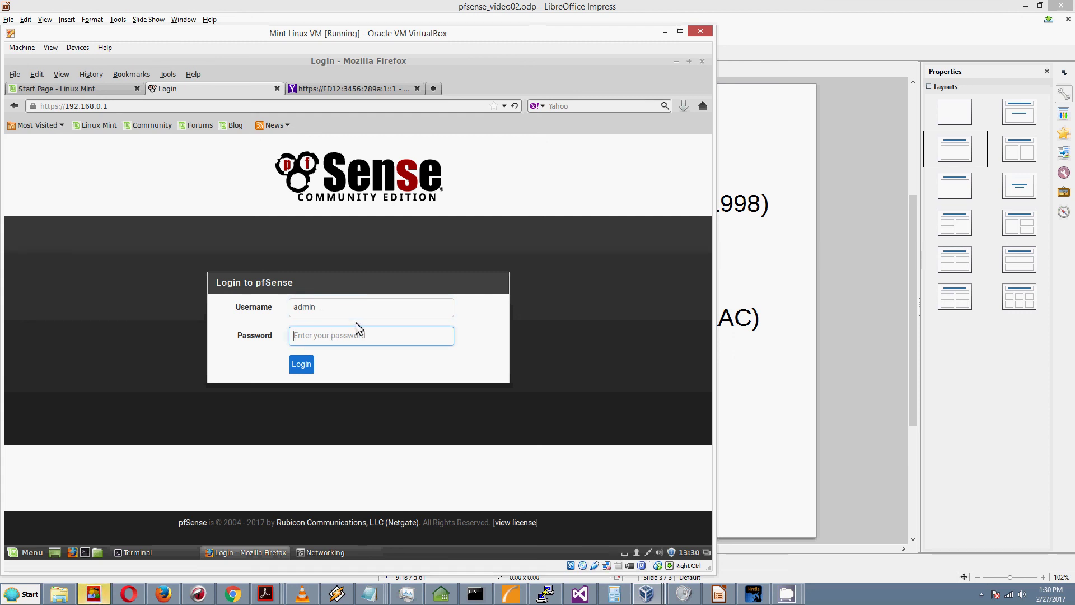
{"action": "type", "text": "pfsense123"}
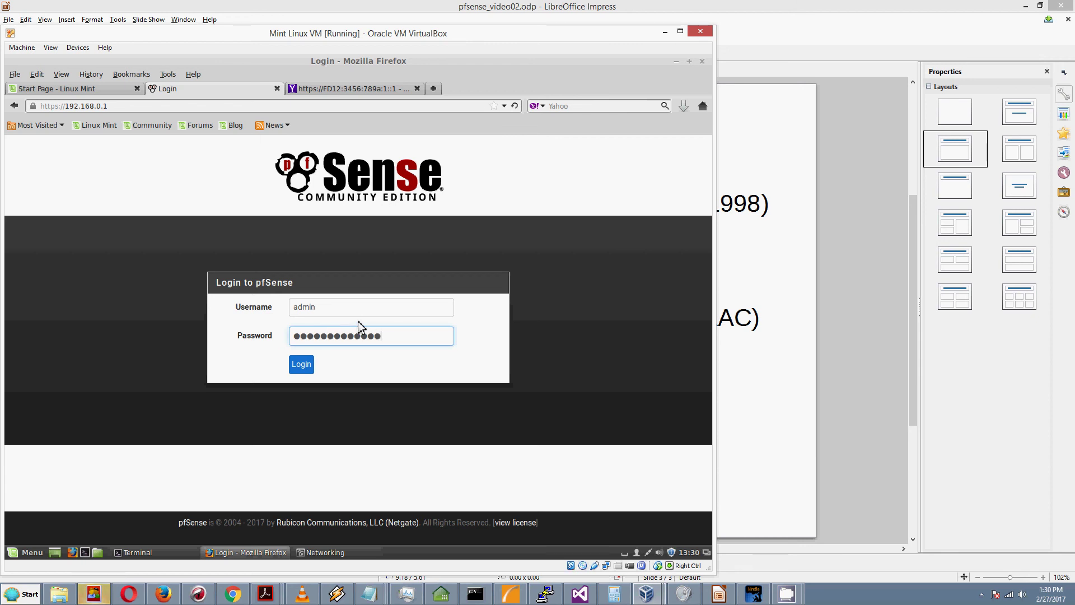
{"action": "key", "text": "Return"}
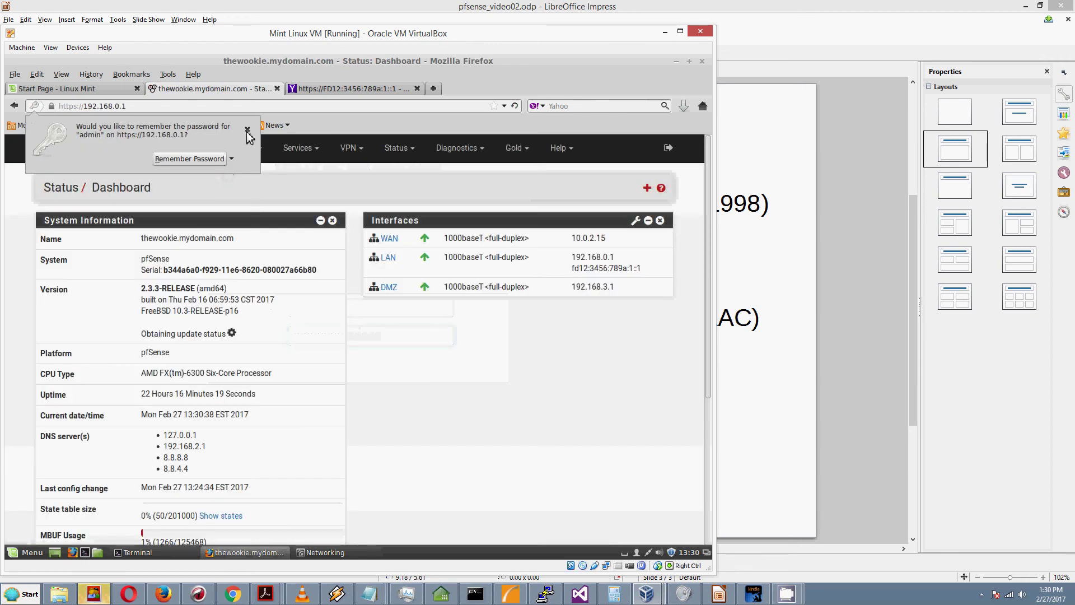
{"action": "left_click", "coordinate": [247, 130]}
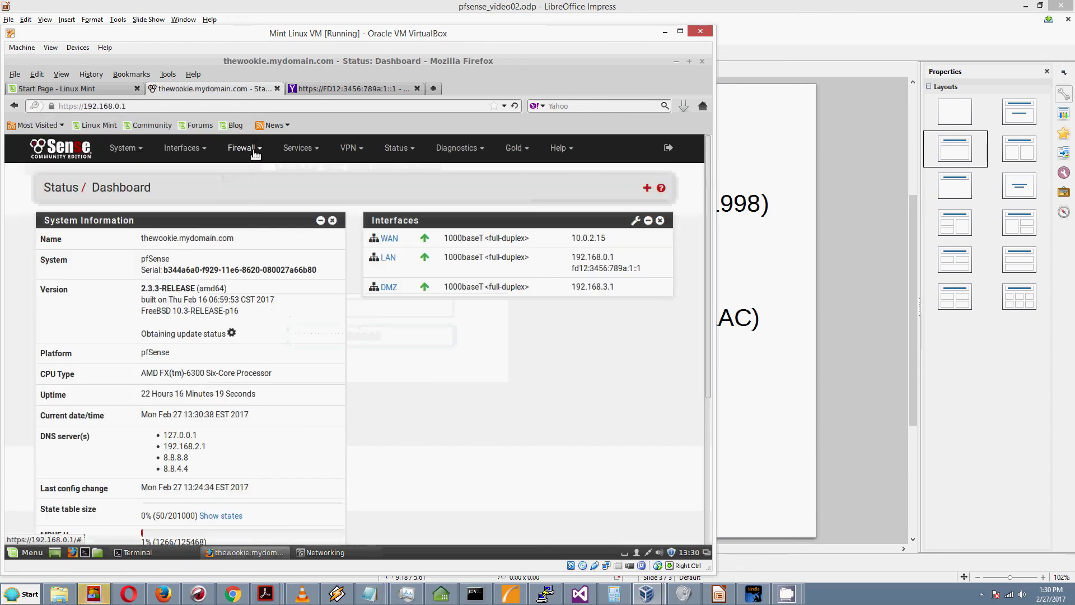
{"action": "left_click", "coordinate": [184, 149]}
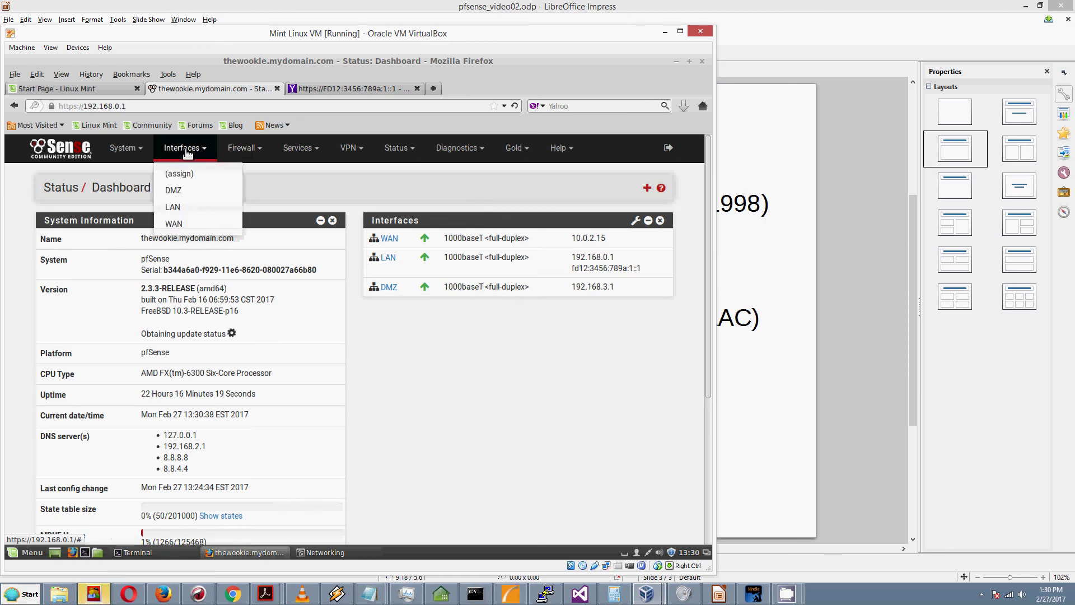
{"action": "left_click", "coordinate": [175, 209]}
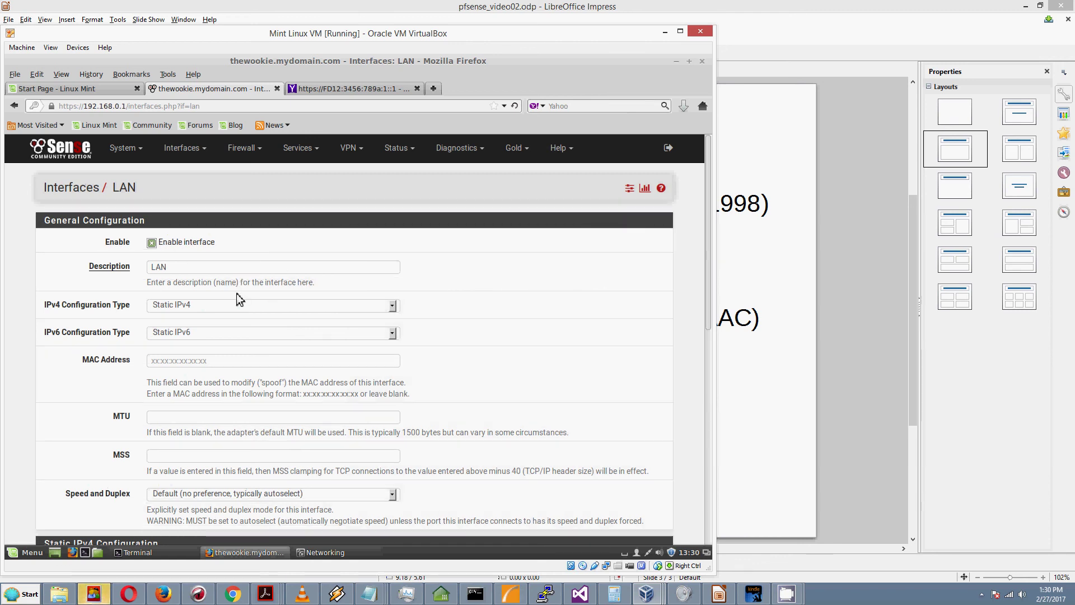
{"action": "scroll", "coordinate": [238, 305], "scroll_direction": "down", "scroll_amount": 1}
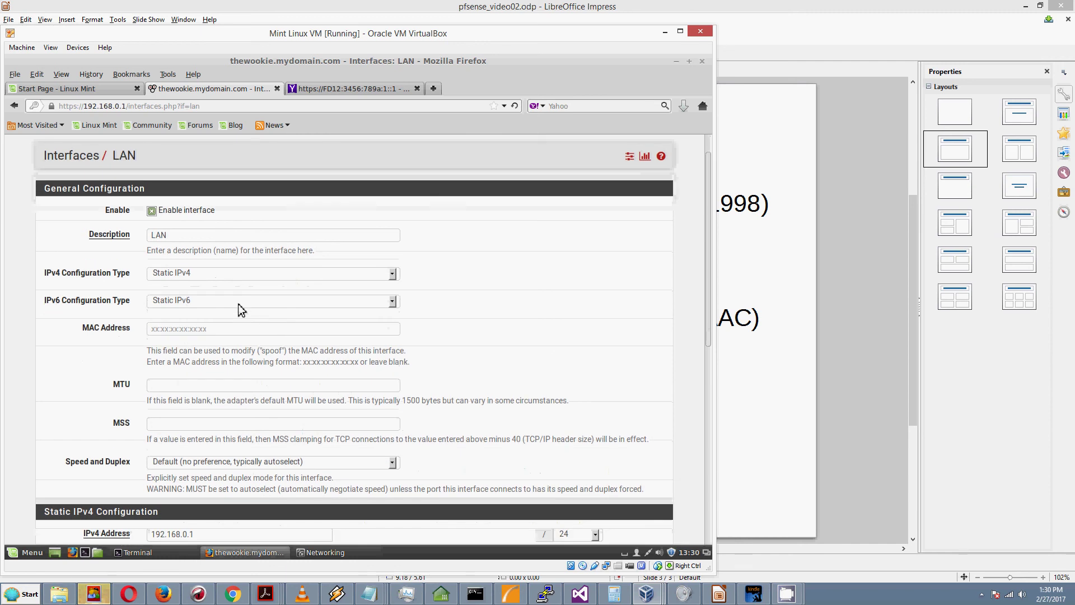
{"action": "scroll", "coordinate": [238, 306], "scroll_direction": "down", "scroll_amount": 1}
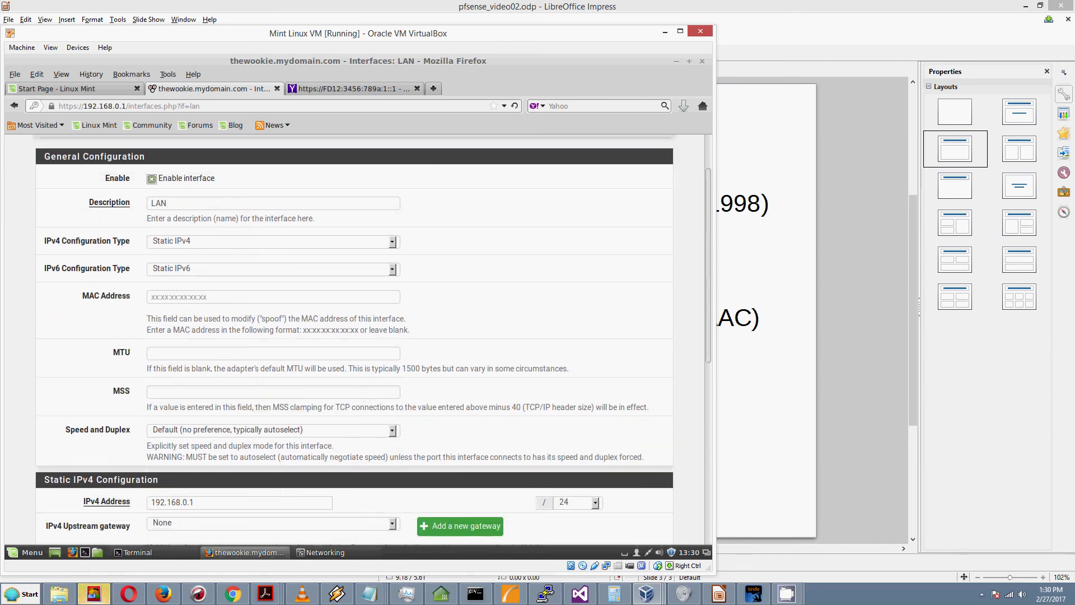
{"action": "scroll", "coordinate": [237, 304], "scroll_direction": "down", "scroll_amount": 2}
{"action": "scroll", "coordinate": [242, 305], "scroll_direction": "down", "scroll_amount": 3}
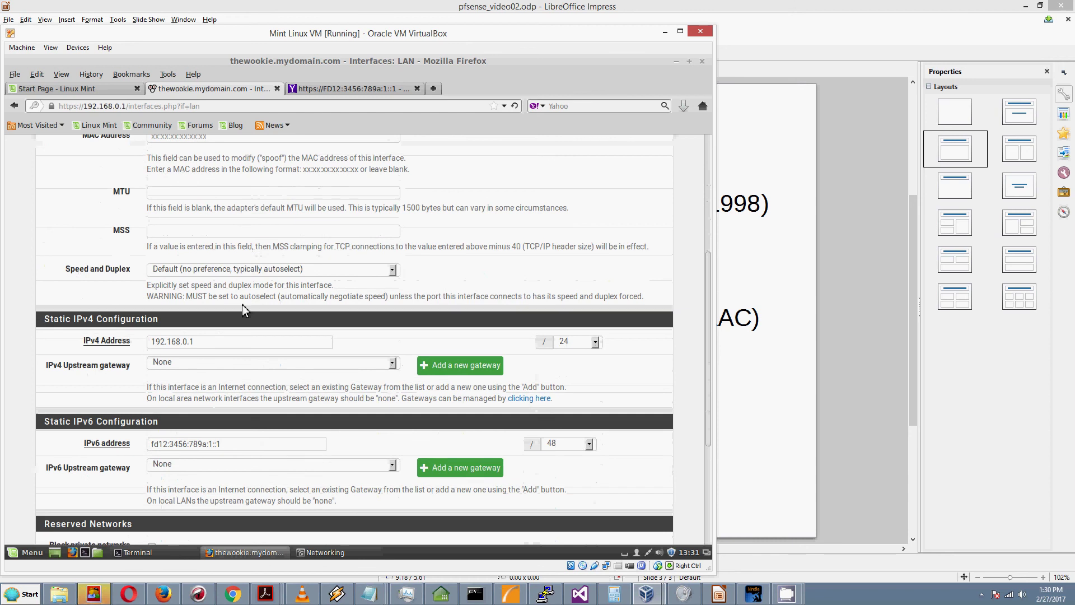
{"action": "scroll", "coordinate": [242, 305], "scroll_direction": "down", "scroll_amount": 1}
{"action": "scroll", "coordinate": [242, 310], "scroll_direction": "down", "scroll_amount": 1}
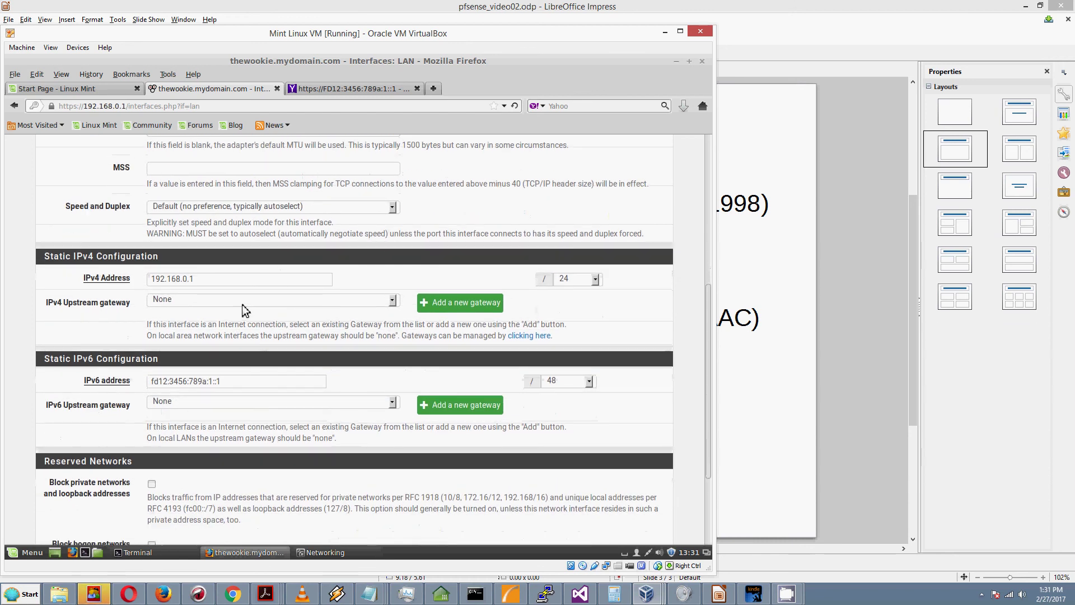
{"action": "scroll", "coordinate": [242, 305], "scroll_direction": "down", "scroll_amount": 1}
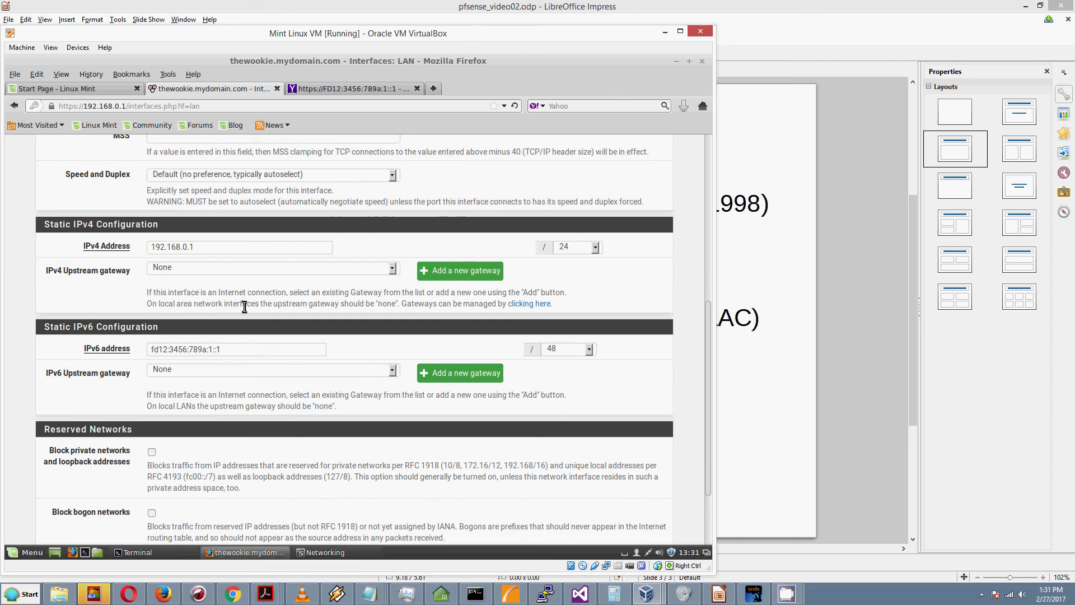
{"action": "scroll", "coordinate": [244, 306], "scroll_direction": "down", "scroll_amount": 1}
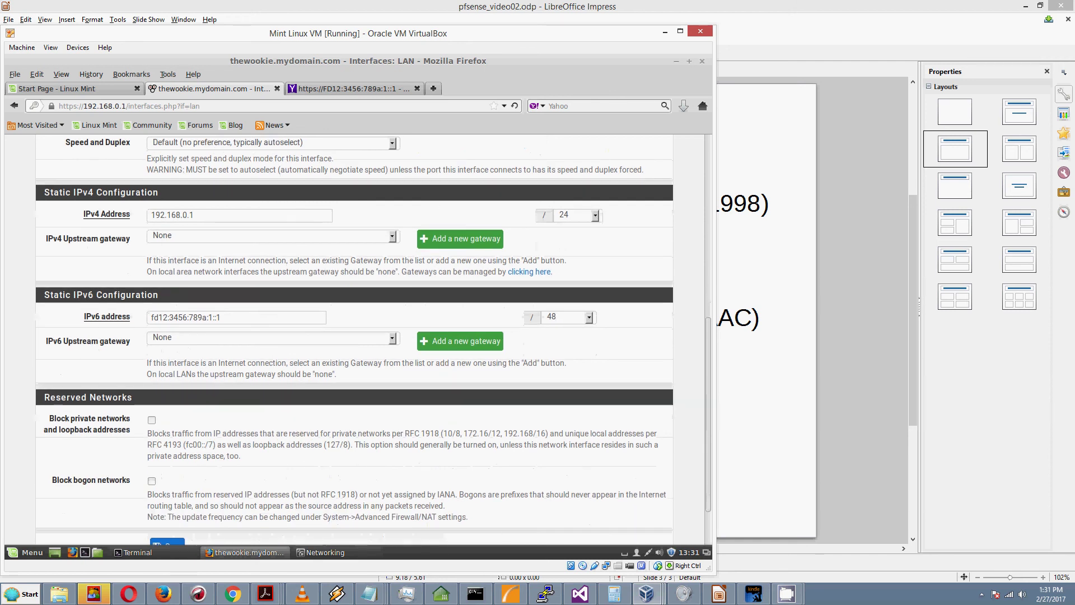
{"action": "left_click", "coordinate": [243, 317]}
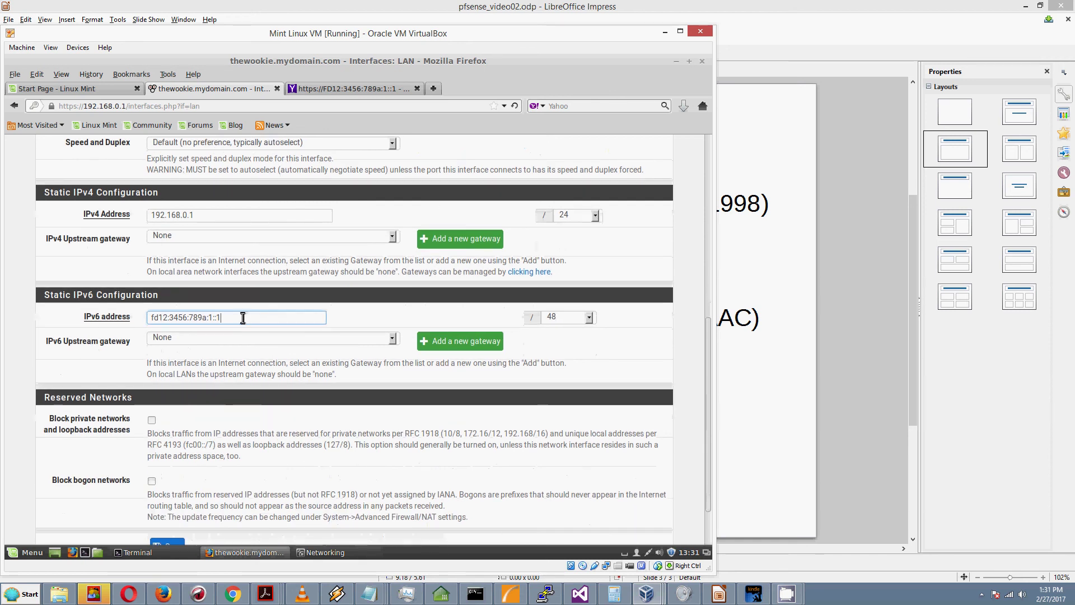
{"action": "left_click", "coordinate": [251, 217]}
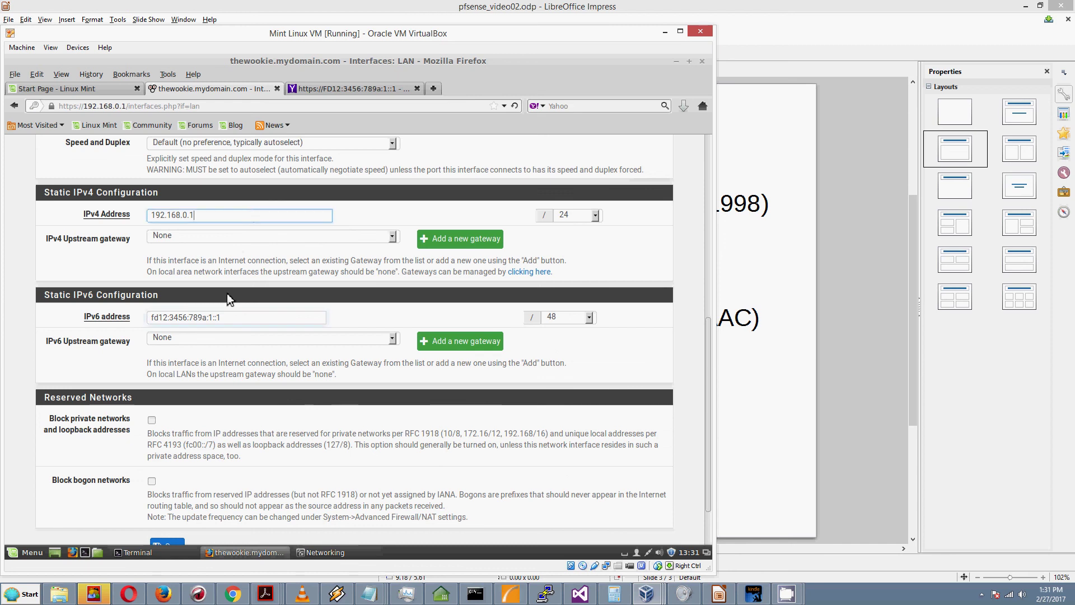
{"action": "left_click", "coordinate": [238, 324]}
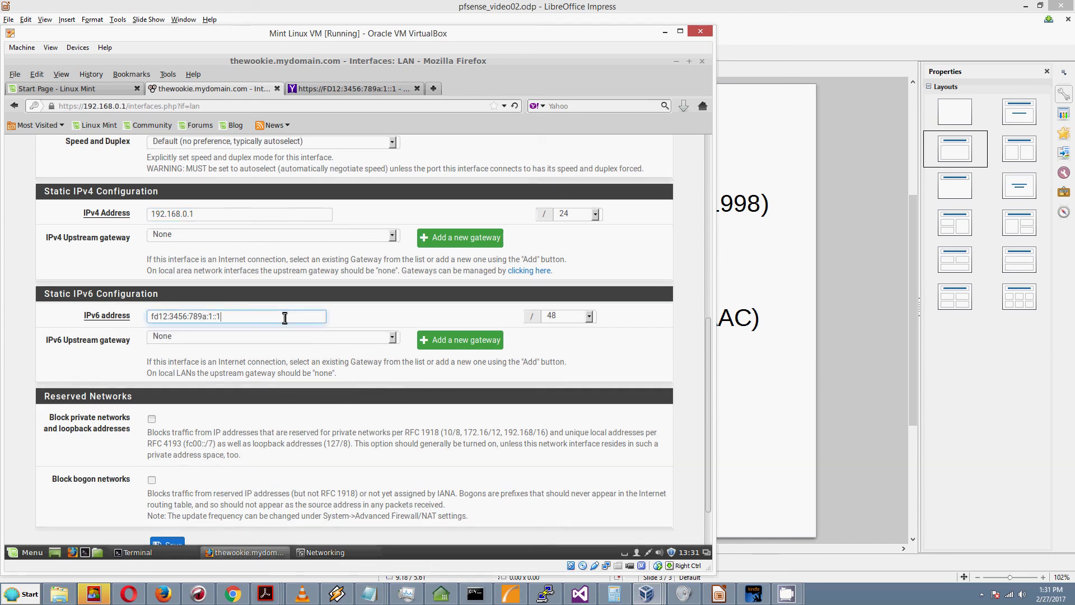
{"action": "scroll", "coordinate": [285, 318], "scroll_direction": "down", "scroll_amount": 1}
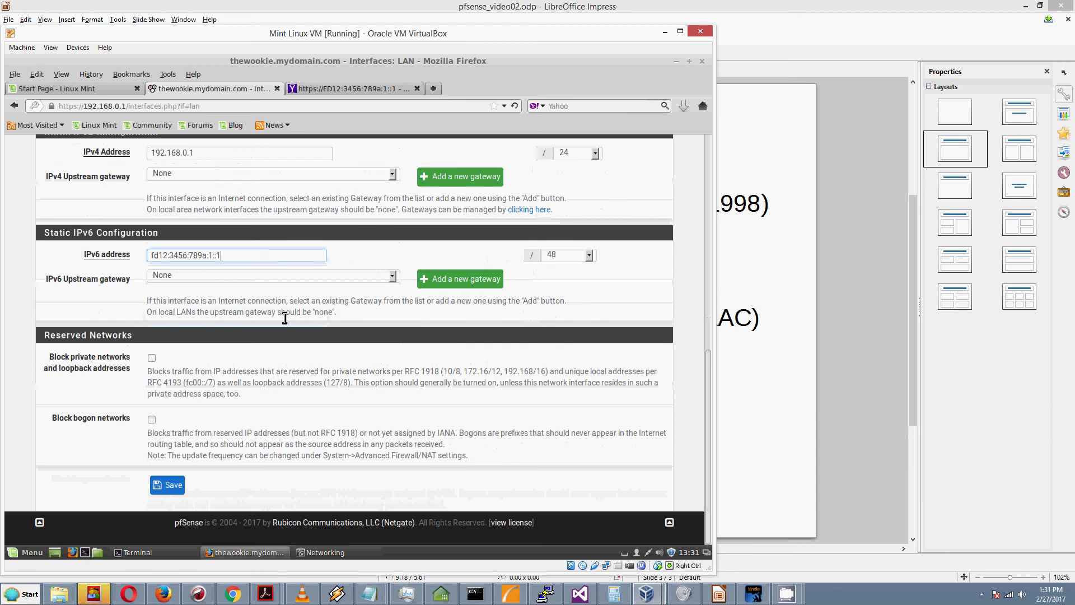
{"action": "scroll", "coordinate": [285, 318], "scroll_direction": "up", "scroll_amount": 2}
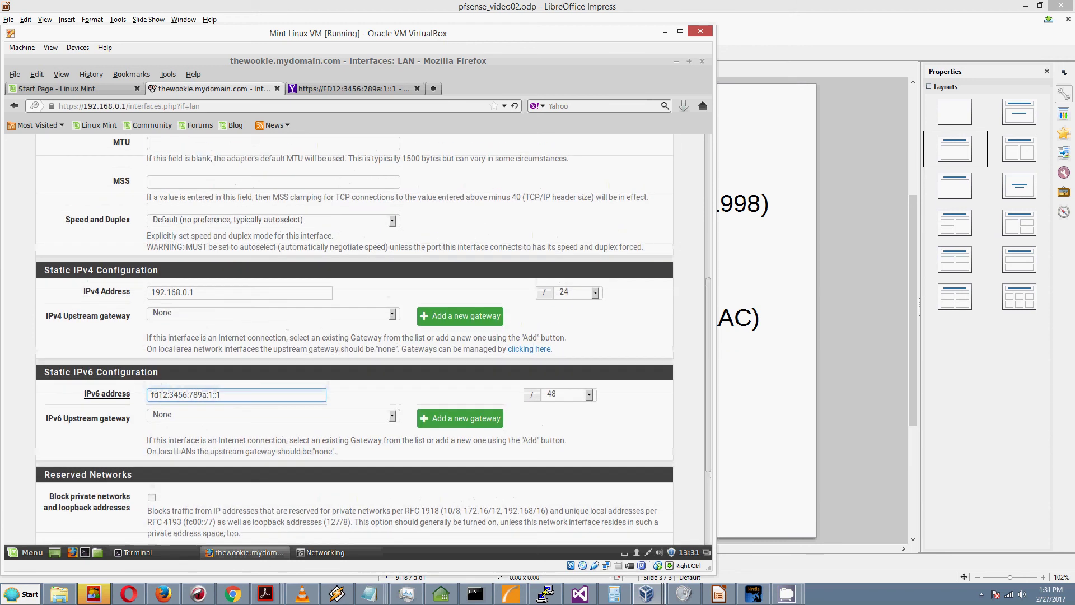
{"action": "scroll", "coordinate": [285, 317], "scroll_direction": "up", "scroll_amount": 2}
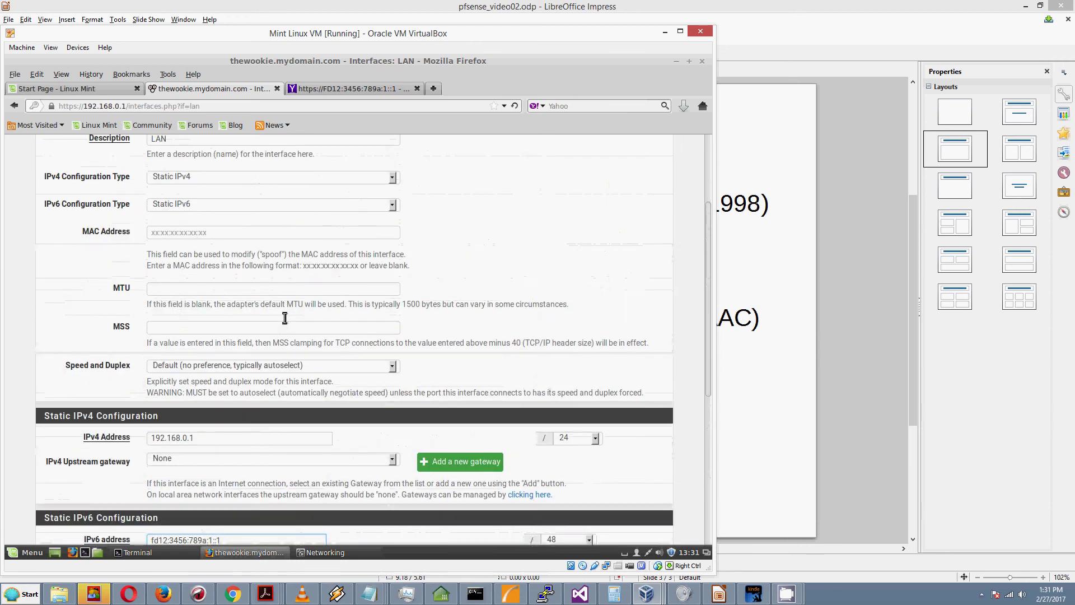
{"action": "scroll", "coordinate": [285, 318], "scroll_direction": "down", "scroll_amount": 5}
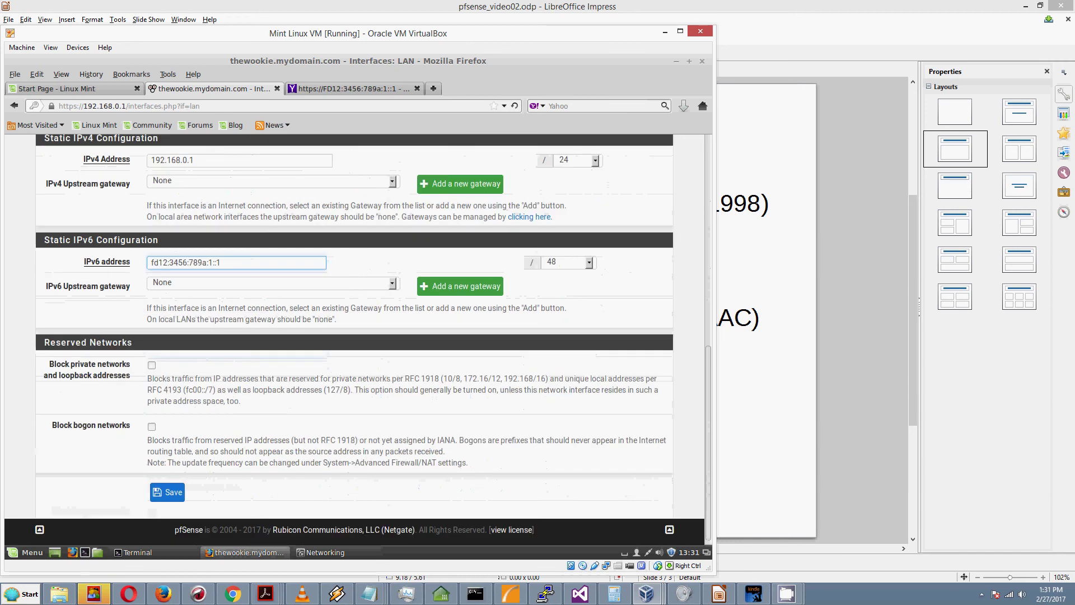
{"action": "scroll", "coordinate": [276, 302], "scroll_direction": "up", "scroll_amount": 4}
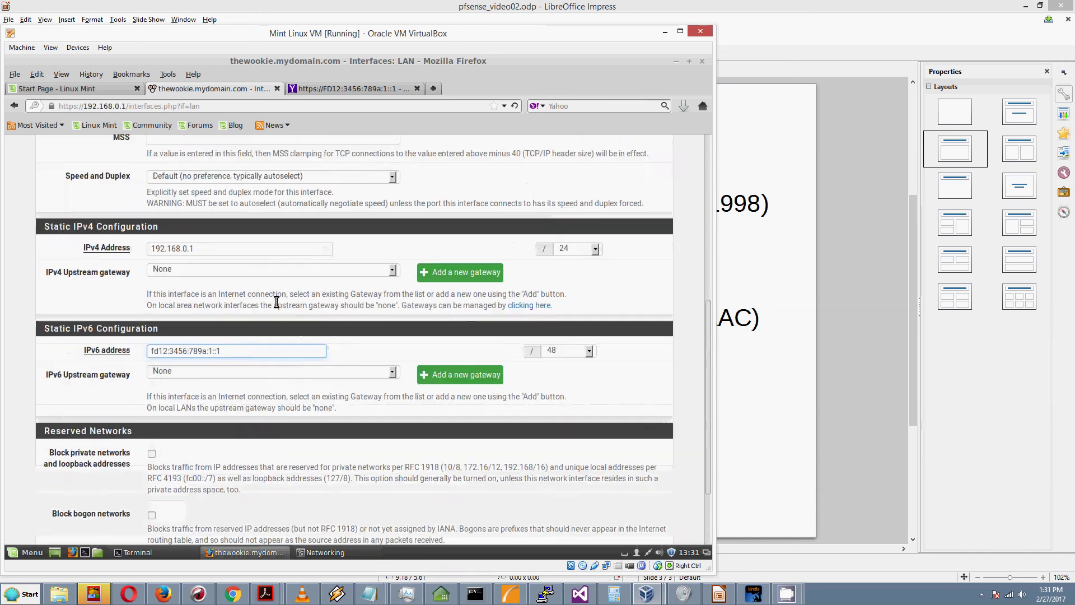
{"action": "scroll", "coordinate": [354, 339], "scroll_direction": "up", "scroll_amount": 2}
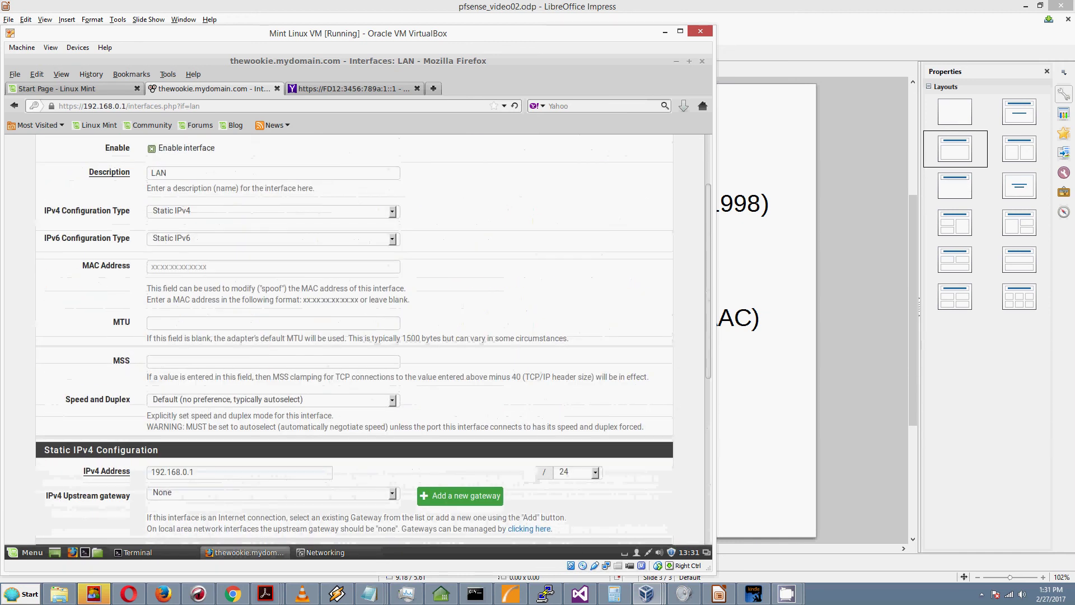
{"action": "left_click", "coordinate": [237, 238]}
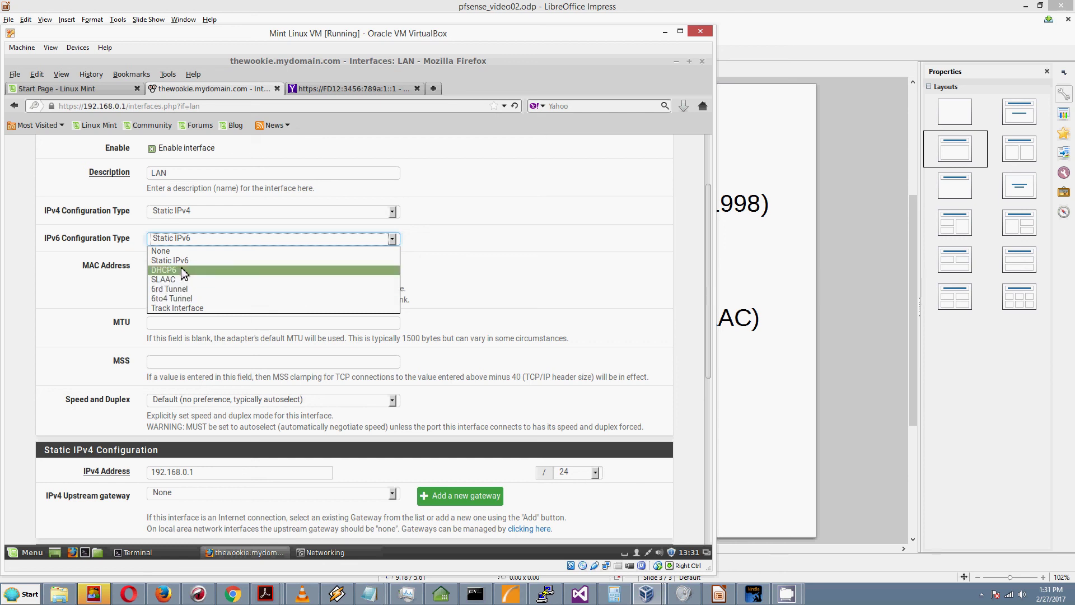
{"action": "left_click", "coordinate": [183, 271]}
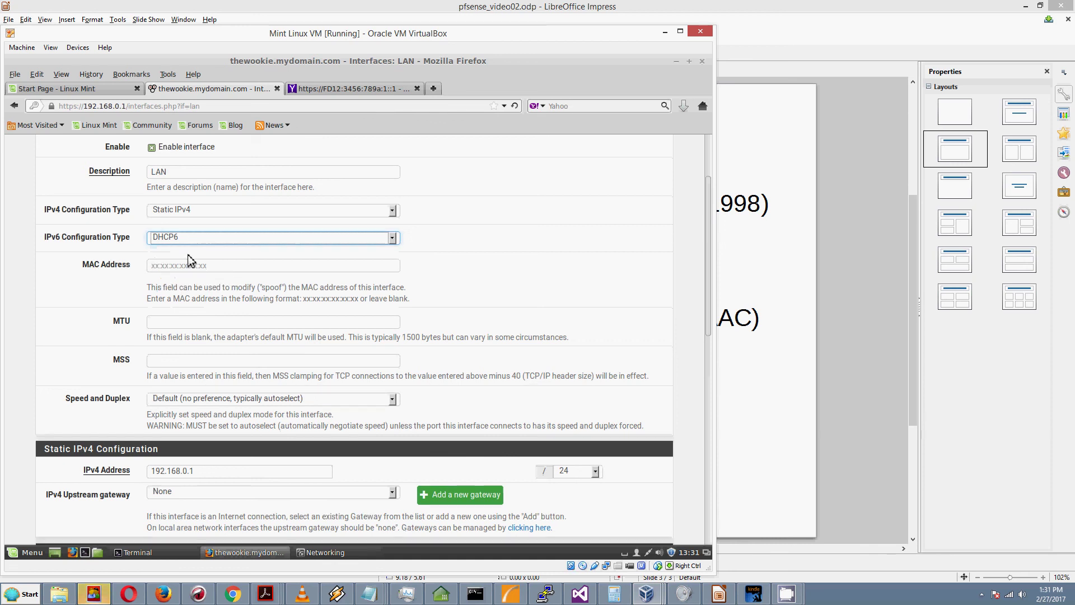
{"action": "scroll", "coordinate": [187, 255], "scroll_direction": "down", "scroll_amount": 7}
{"action": "scroll", "coordinate": [190, 256], "scroll_direction": "down", "scroll_amount": 4}
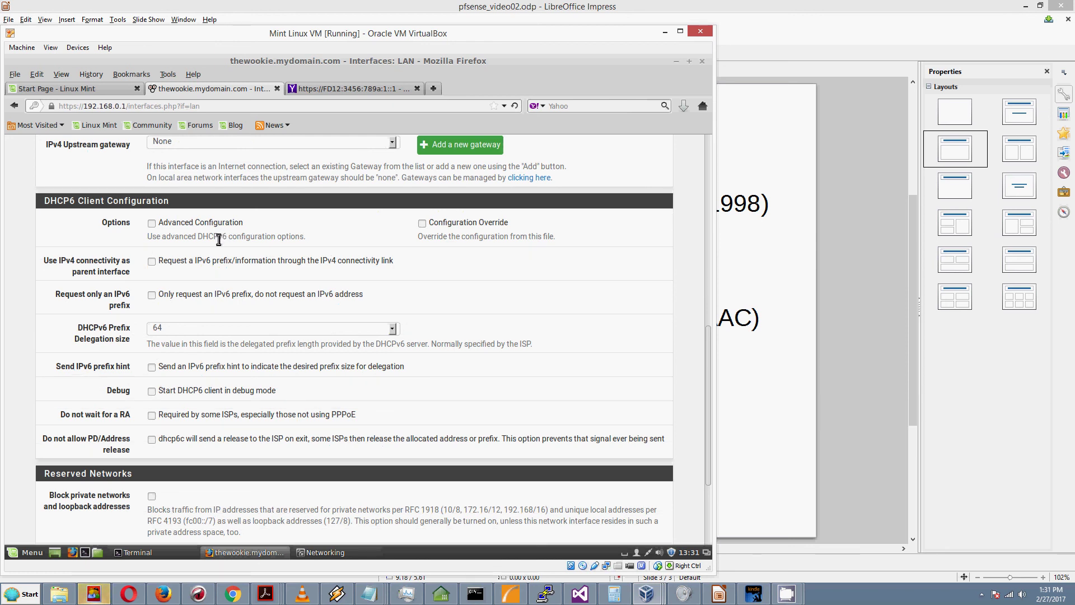
{"action": "scroll", "coordinate": [218, 239], "scroll_direction": "up", "scroll_amount": 6}
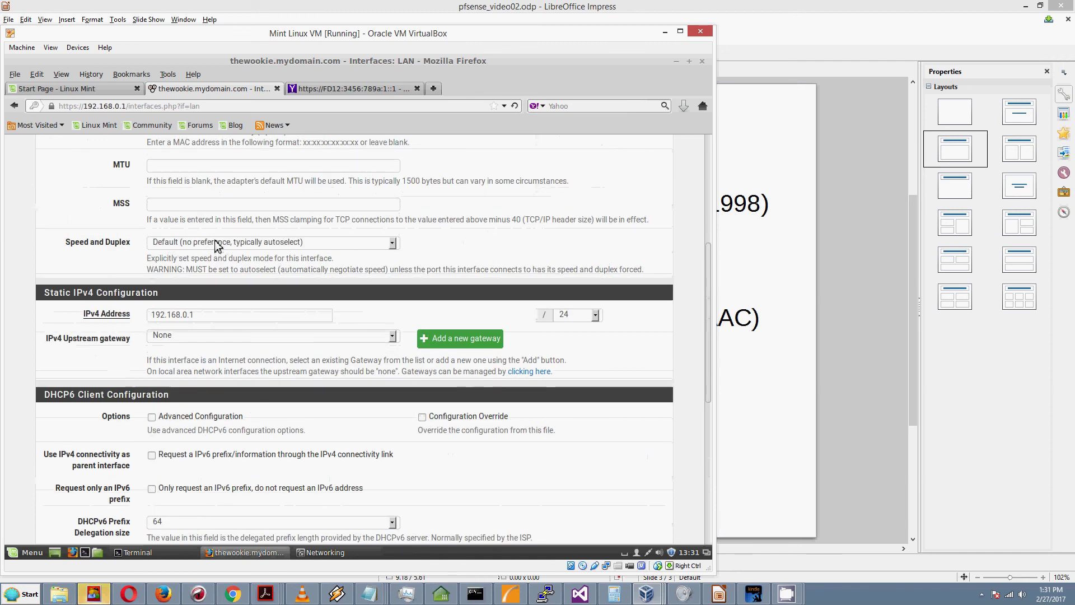
{"action": "scroll", "coordinate": [217, 246], "scroll_direction": "up", "scroll_amount": 6}
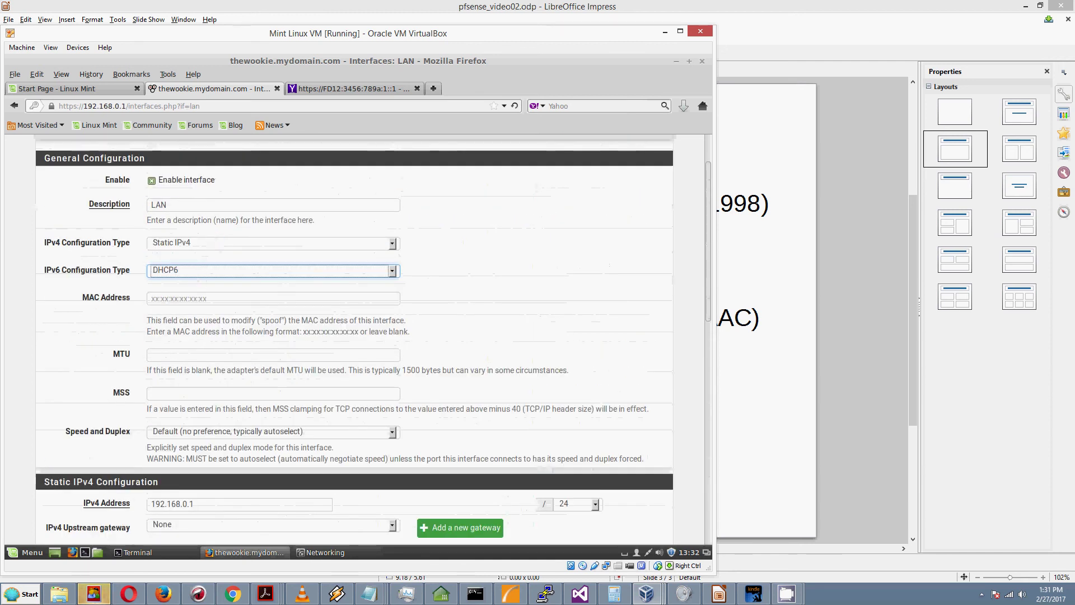
Step: Set the LAN IPv6 Configuration Type to SLAAC and scroll through the form, which shows no IPv6 address section
{"action": "left_click", "coordinate": [186, 270]}
{"action": "left_click", "coordinate": [185, 311]}
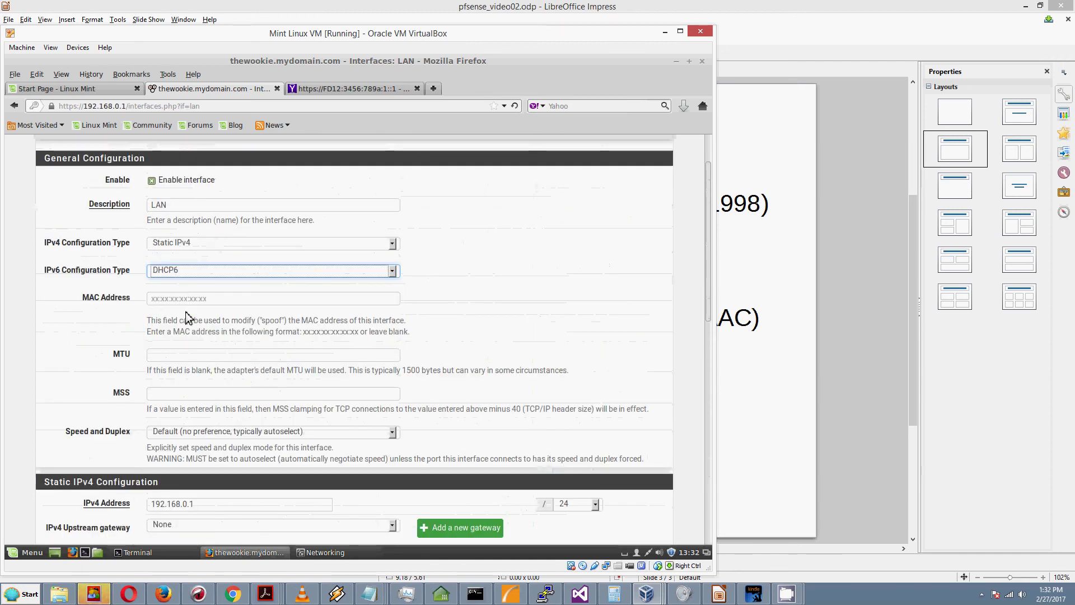
{"action": "scroll", "coordinate": [201, 300], "scroll_direction": "down", "scroll_amount": 2}
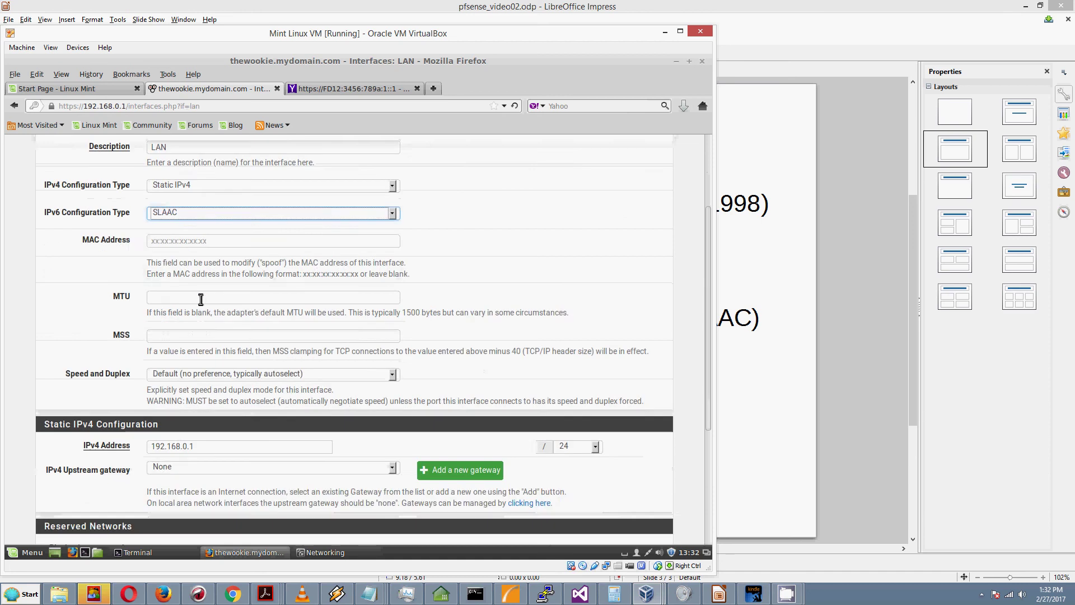
{"action": "scroll", "coordinate": [200, 299], "scroll_direction": "down", "scroll_amount": 6}
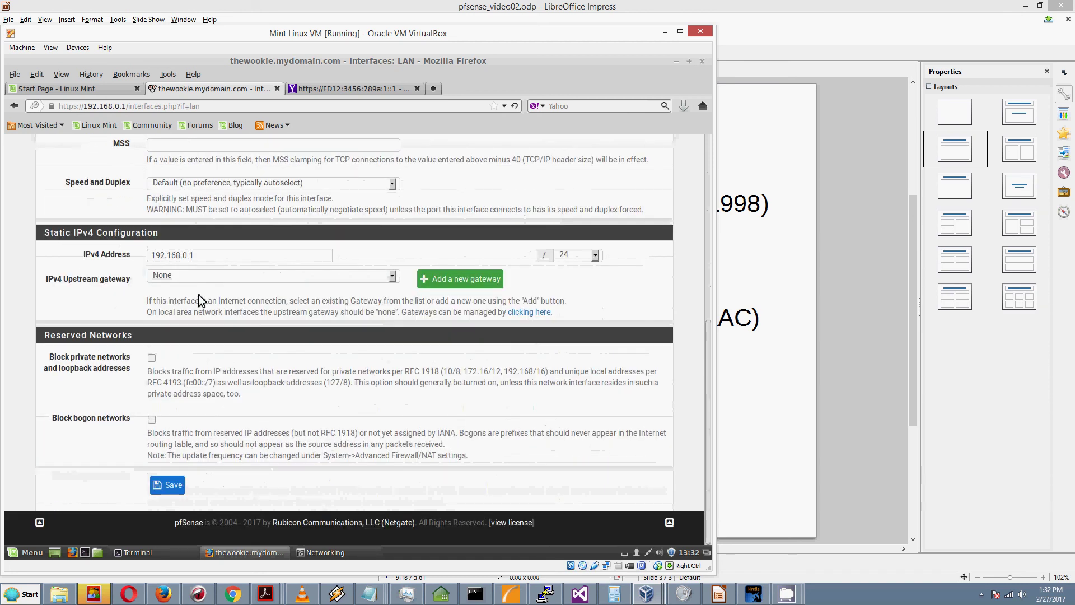
{"action": "scroll", "coordinate": [201, 299], "scroll_direction": "up", "scroll_amount": 4}
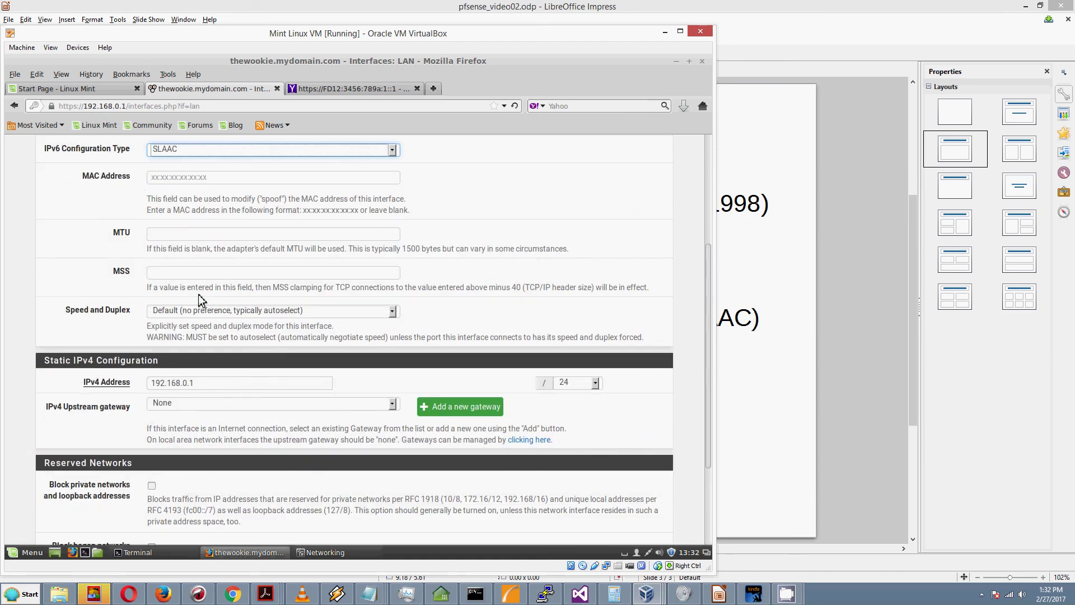
{"action": "scroll", "coordinate": [201, 300], "scroll_direction": "up", "scroll_amount": 4}
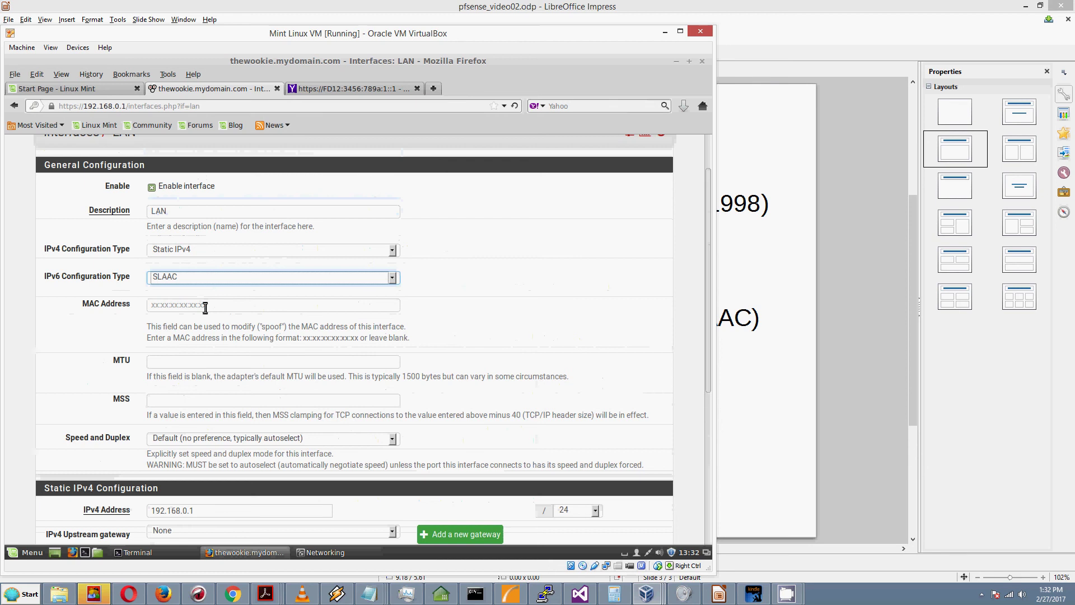
{"action": "left_click", "coordinate": [203, 306]}
{"action": "scroll", "coordinate": [205, 318], "scroll_direction": "down", "scroll_amount": 5}
{"action": "scroll", "coordinate": [205, 319], "scroll_direction": "down", "scroll_amount": 2}
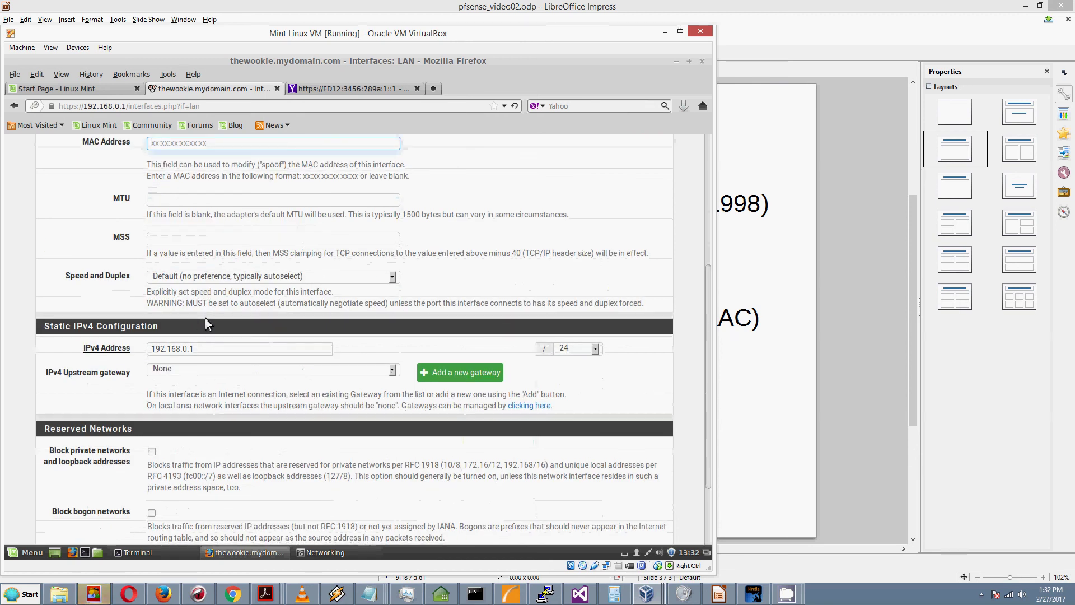
{"action": "scroll", "coordinate": [208, 315], "scroll_direction": "down", "scroll_amount": 1}
{"action": "scroll", "coordinate": [209, 315], "scroll_direction": "up", "scroll_amount": 7}
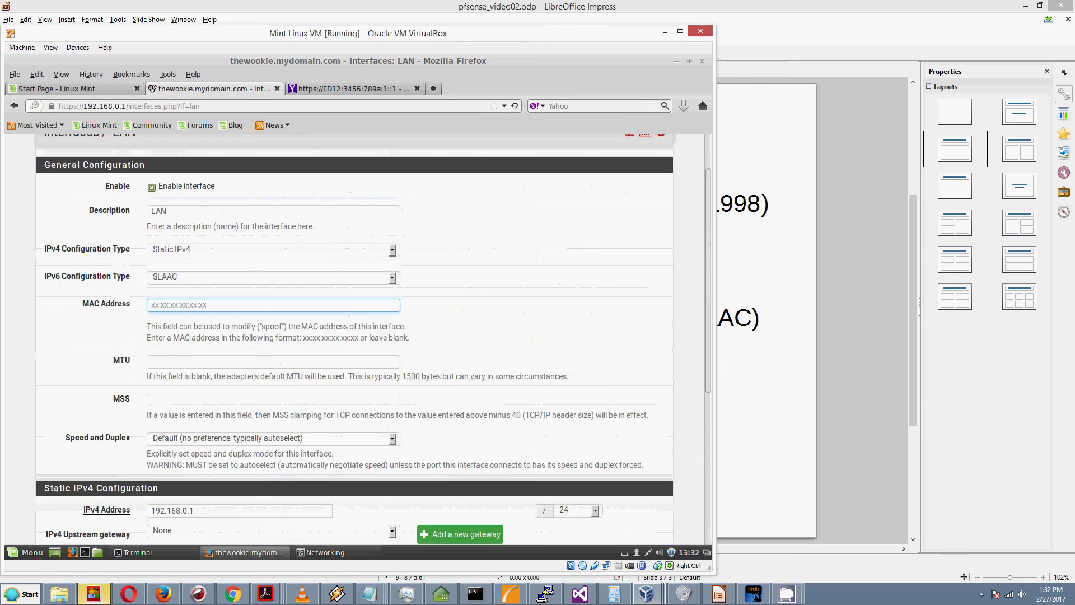
{"action": "left_click", "coordinate": [206, 277]}
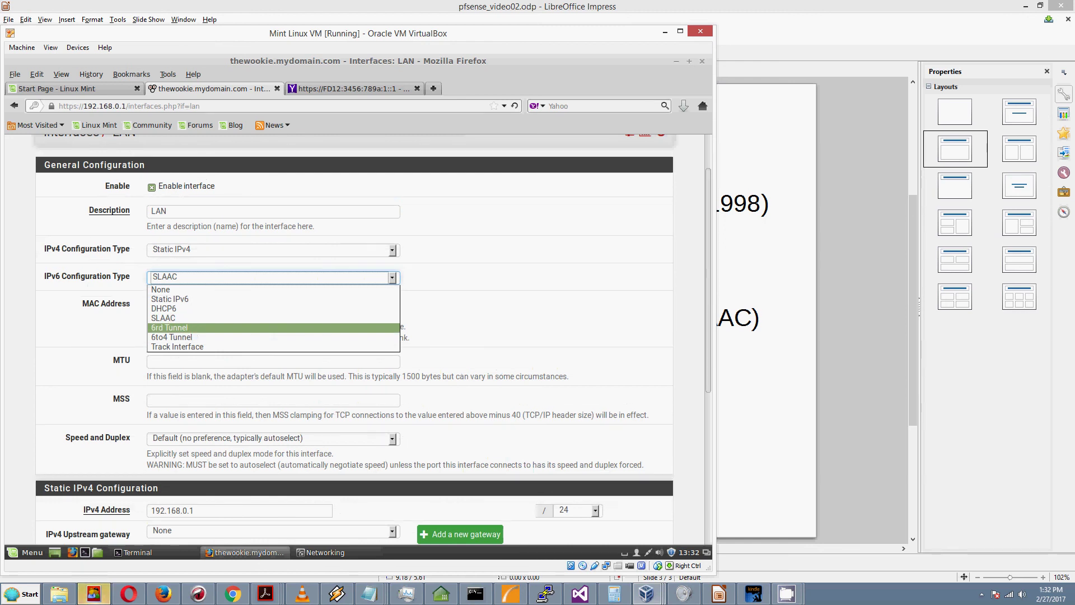
Step: Choose 6rd Tunnel as the IPv6 type and review its 6RD Configuration section
{"action": "left_click", "coordinate": [188, 327]}
{"action": "scroll", "coordinate": [200, 327], "scroll_direction": "down", "scroll_amount": 4}
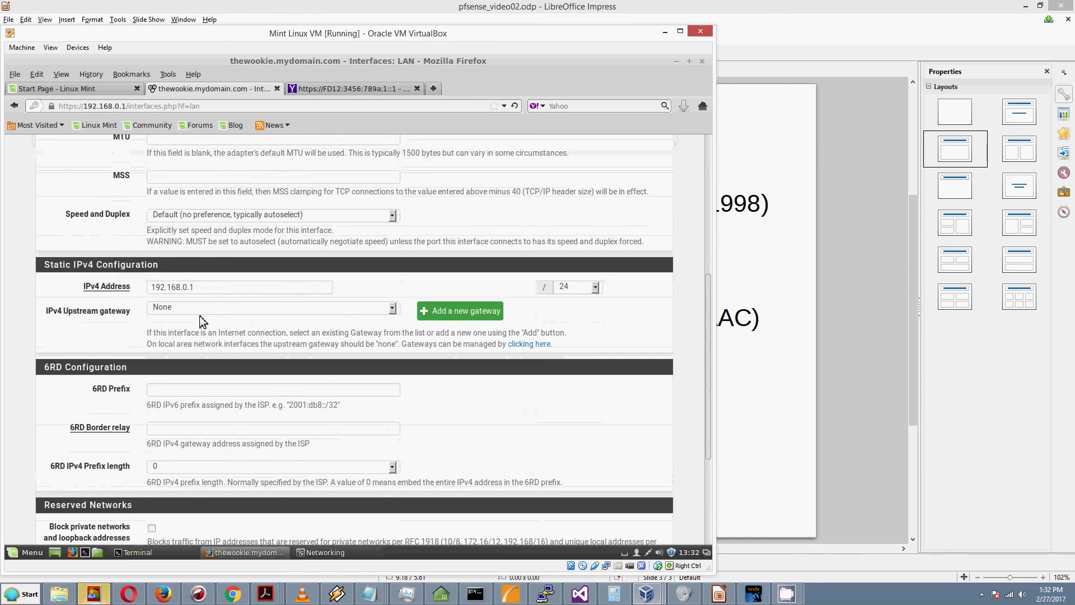
{"action": "scroll", "coordinate": [203, 319], "scroll_direction": "up", "scroll_amount": 3}
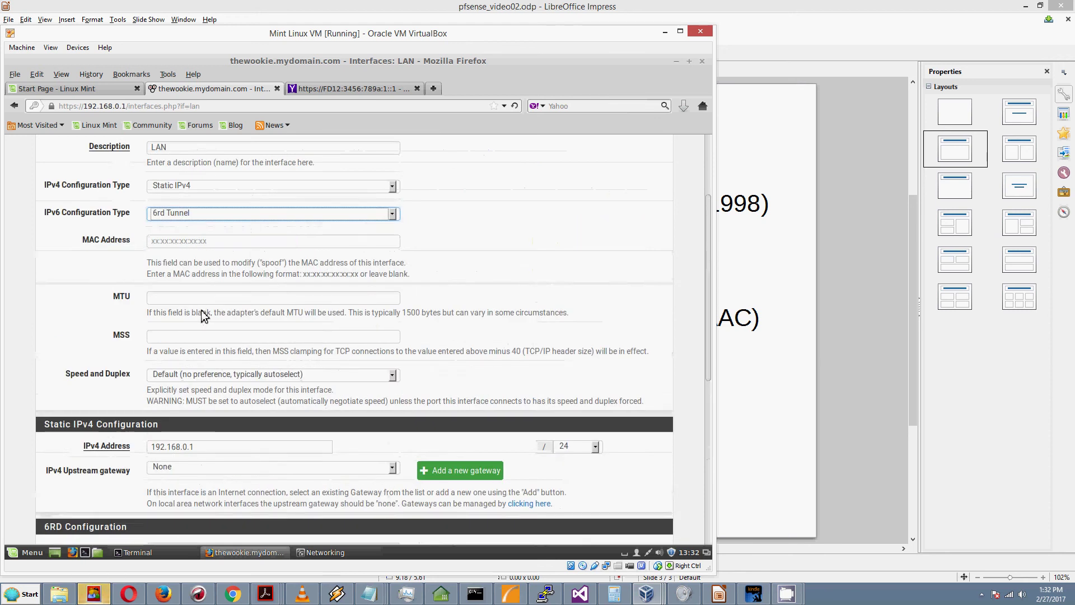
{"action": "scroll", "coordinate": [200, 310], "scroll_direction": "up", "scroll_amount": 2}
Step: Switch the IPv6 type to 6to4 Tunnel and scroll through the resulting form
{"action": "left_click", "coordinate": [188, 309]}
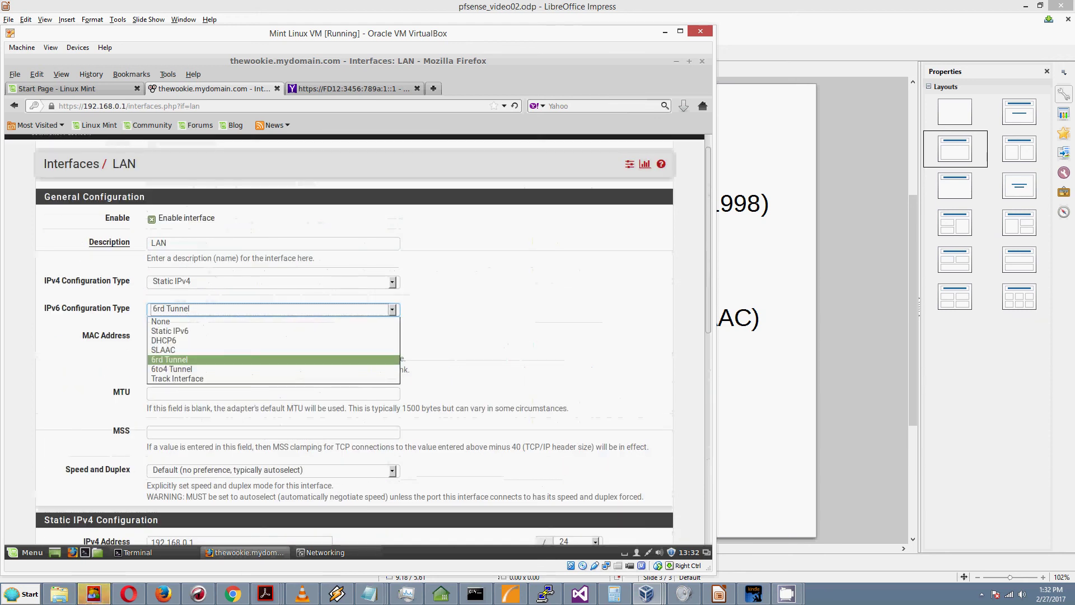
{"action": "left_click", "coordinate": [184, 370]}
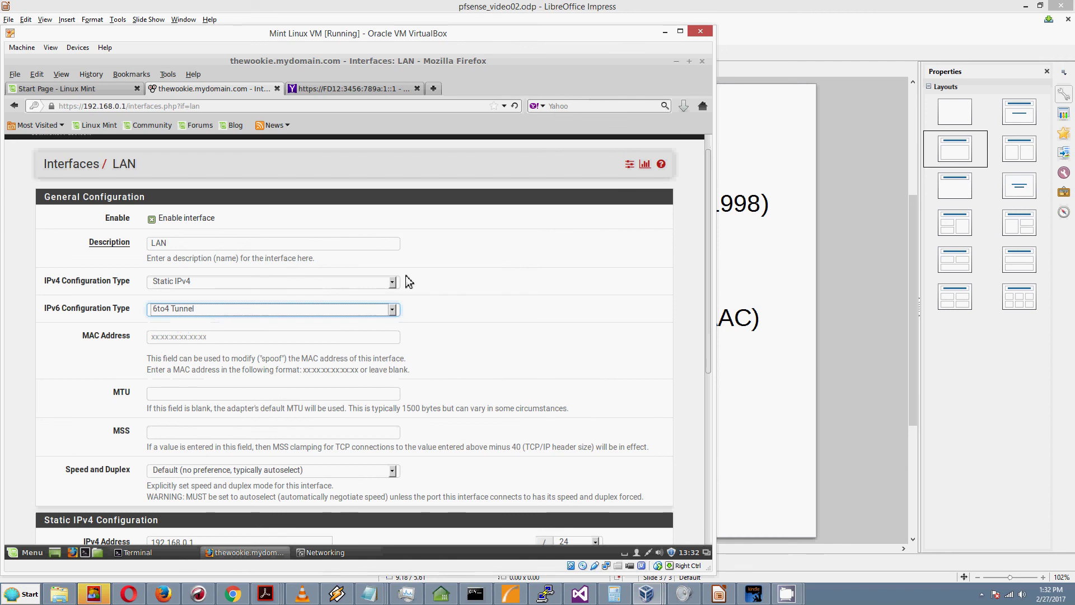
{"action": "scroll", "coordinate": [409, 283], "scroll_direction": "down", "scroll_amount": 5}
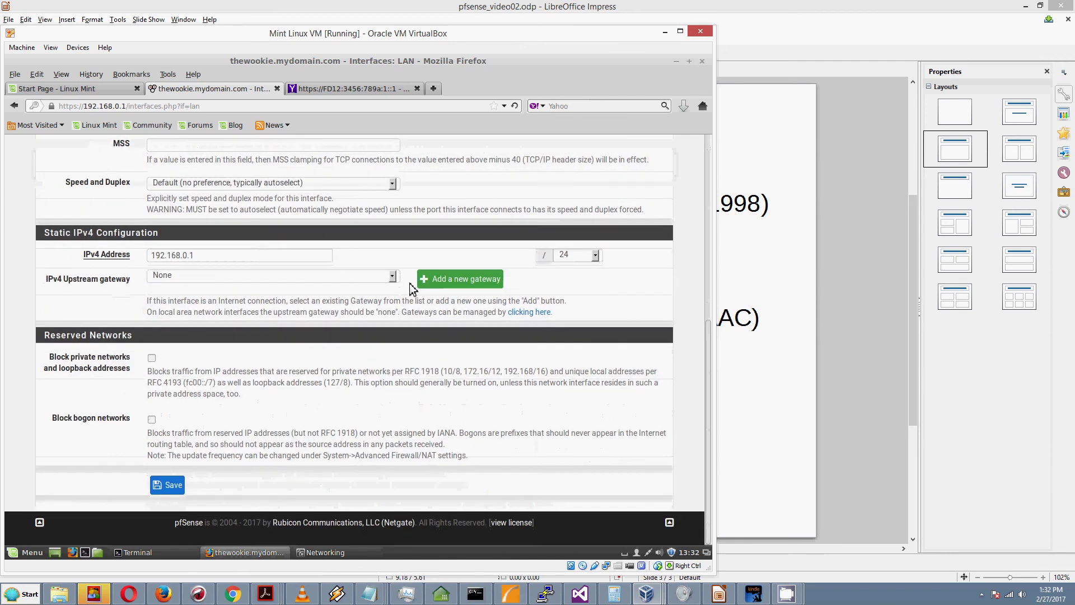
{"action": "scroll", "coordinate": [409, 284], "scroll_direction": "up", "scroll_amount": 3}
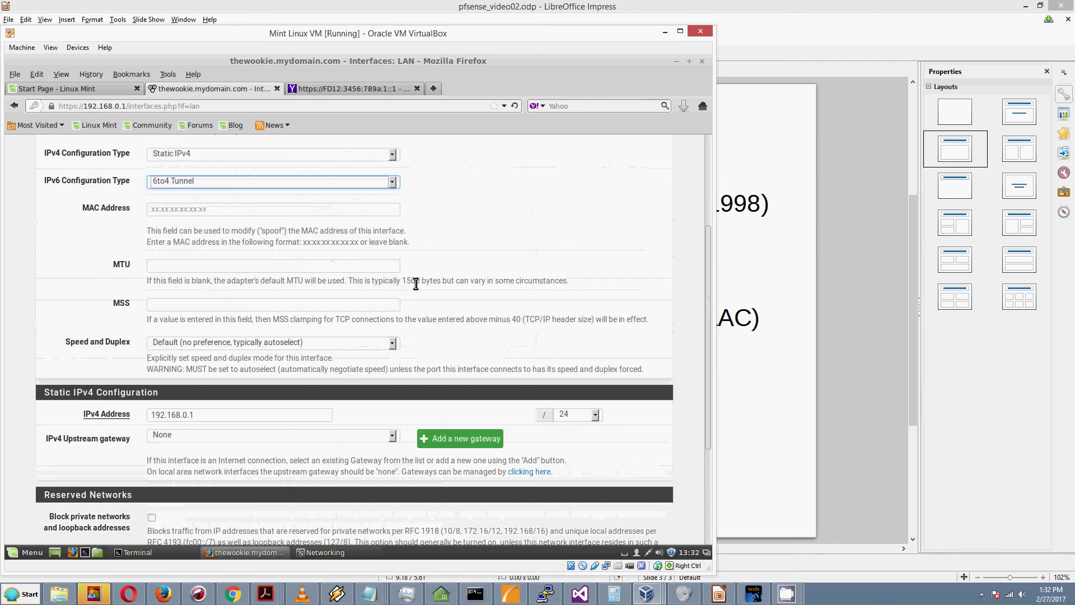
{"action": "scroll", "coordinate": [353, 274], "scroll_direction": "up", "scroll_amount": 3}
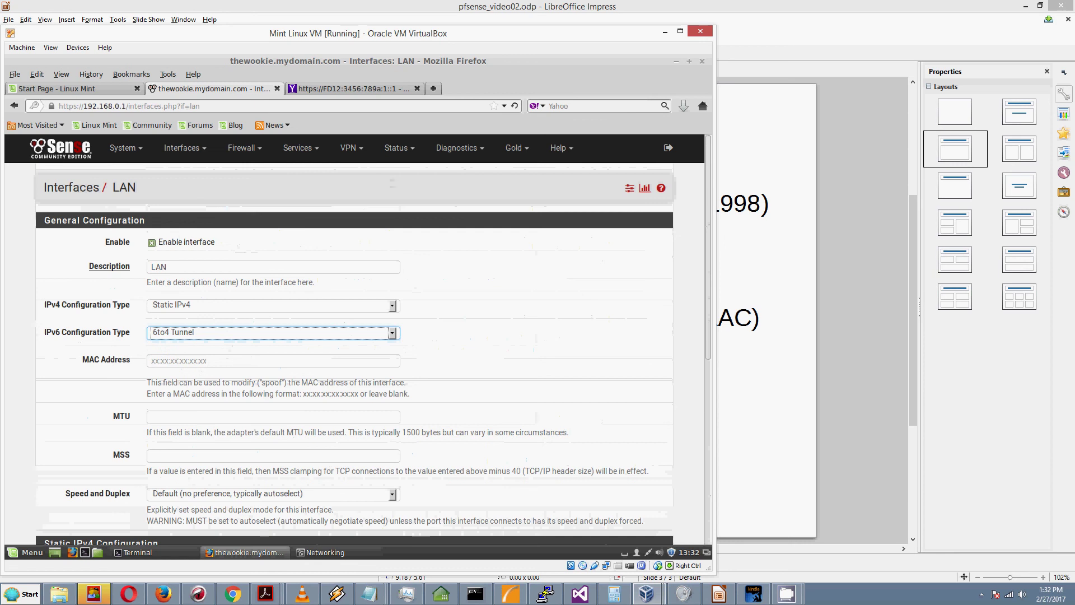
{"action": "left_click", "coordinate": [207, 332]}
Step: Set the LAN IPv6 type to Static IPv6, glance at Services, then view the Yahoo results tab
{"action": "left_click", "coordinate": [207, 351]}
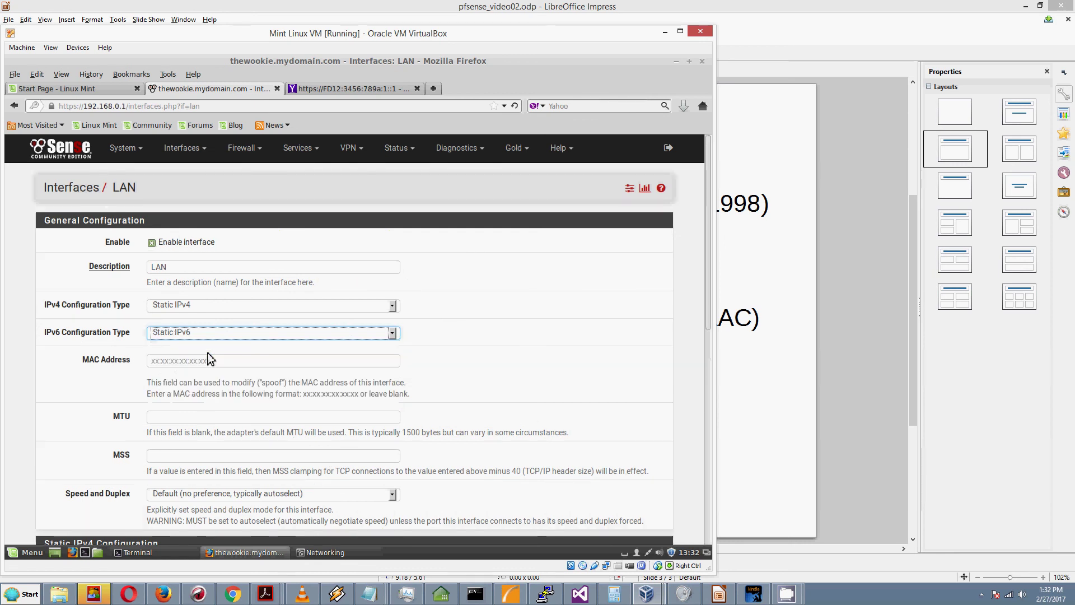
{"action": "left_click", "coordinate": [316, 149]}
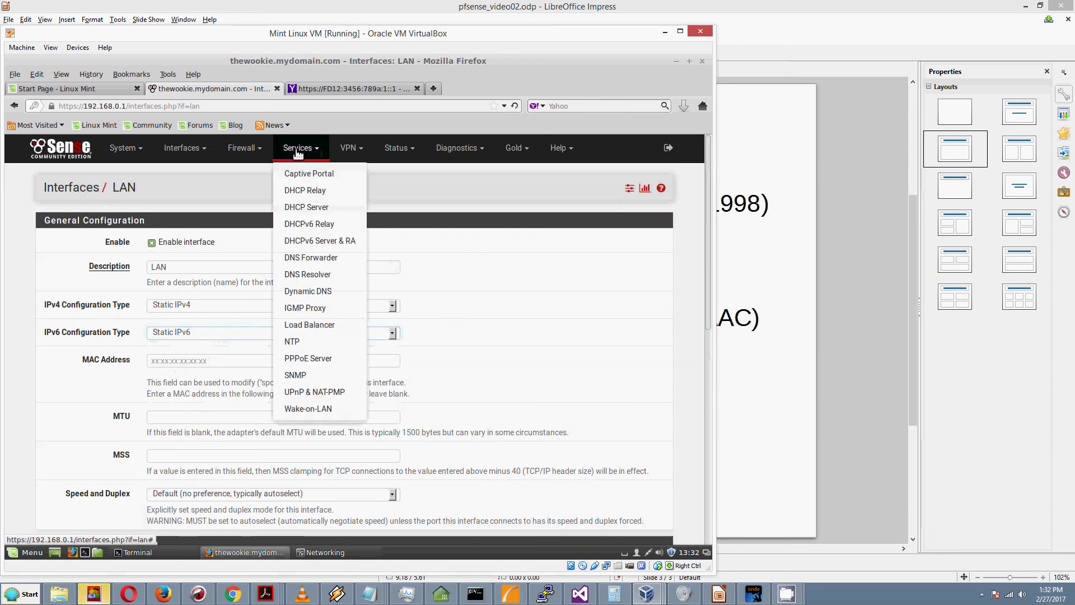
{"action": "left_click", "coordinate": [199, 196]}
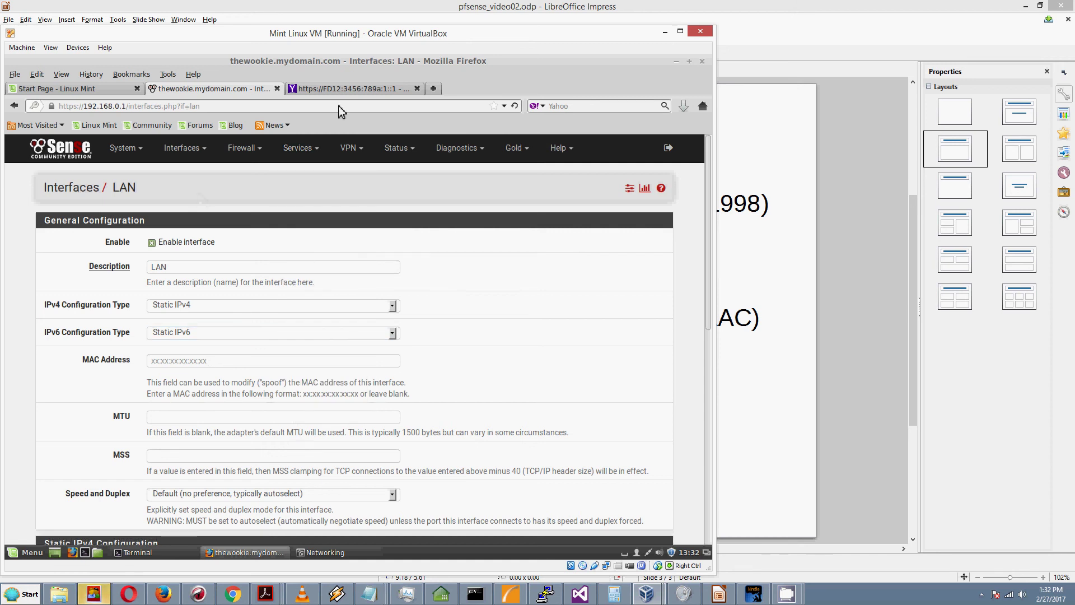
{"action": "left_click", "coordinate": [351, 89]}
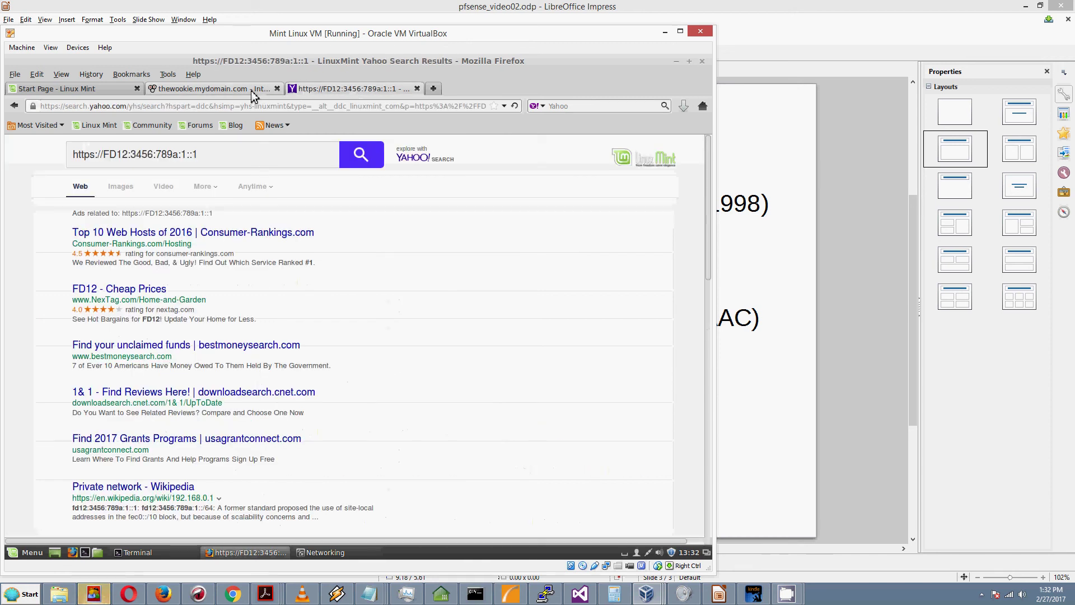
Step: Go back to the pfSense Interfaces: LAN tab showing Static IPv4 and Static IPv6
{"action": "left_click", "coordinate": [250, 89]}
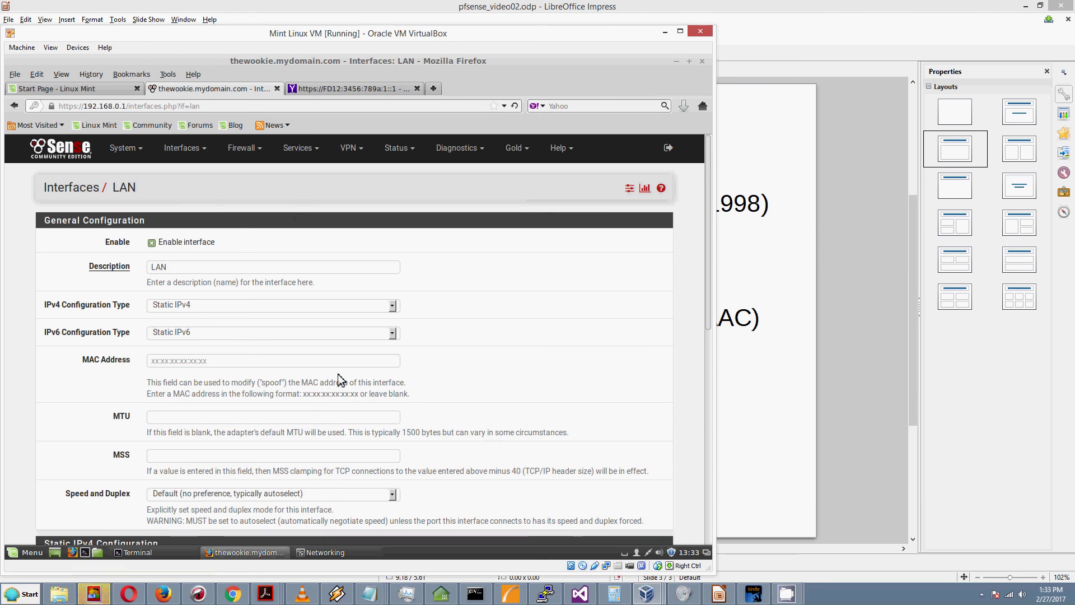
{"action": "mouse_move", "coordinate": [788, 593]}
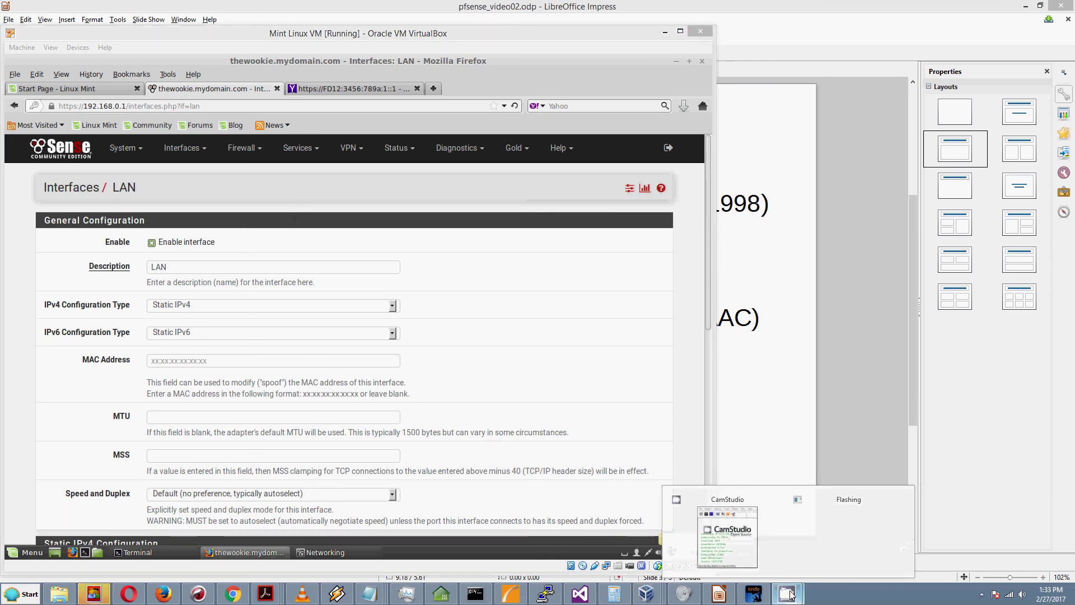
{"action": "left_click", "coordinate": [726, 533]}
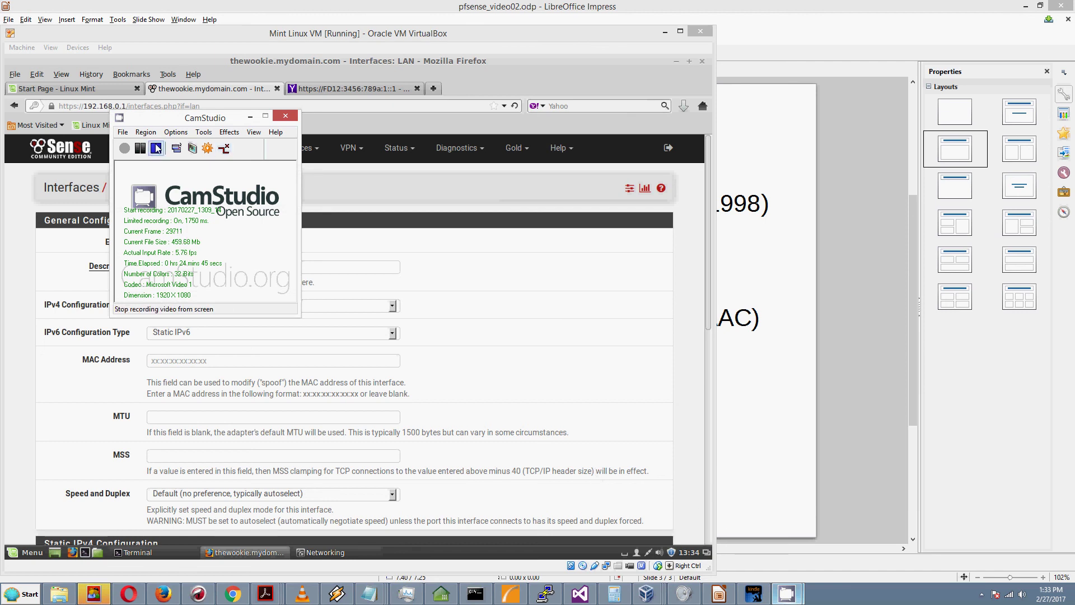